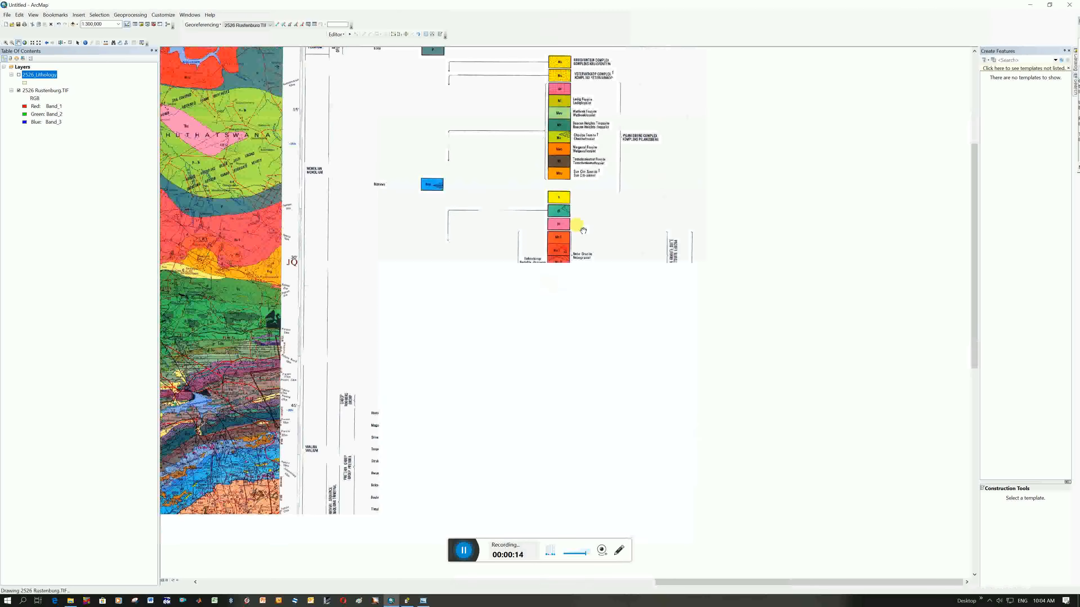
Step: Examine the geological legend and the mapped rock units on the 2526 Rustenburg sheet
left_click_drag(577, 131, 614, 399)
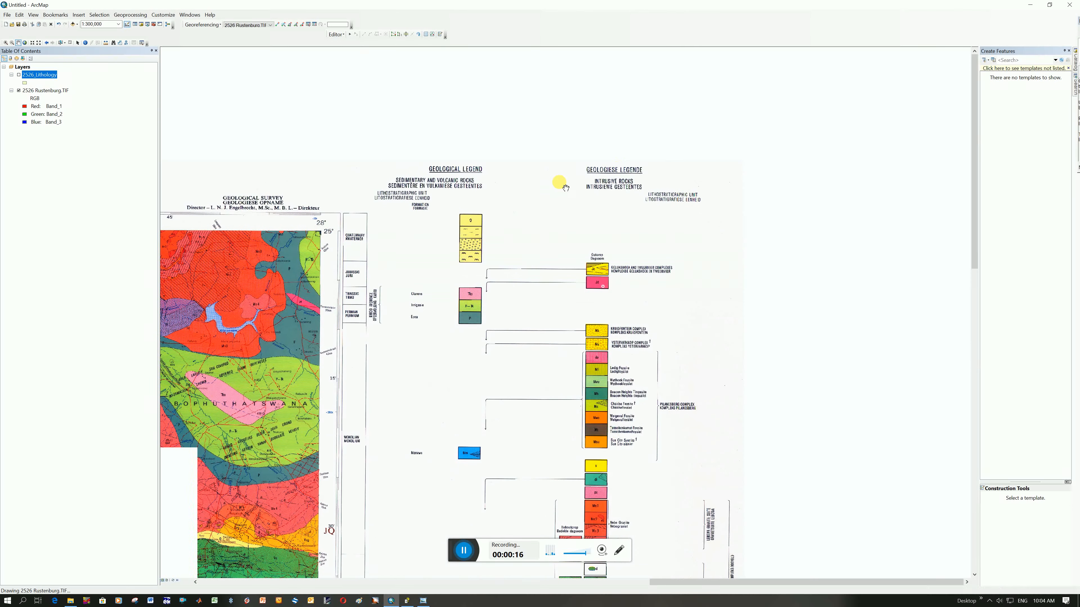
scroll(466, 256, "up", 1)
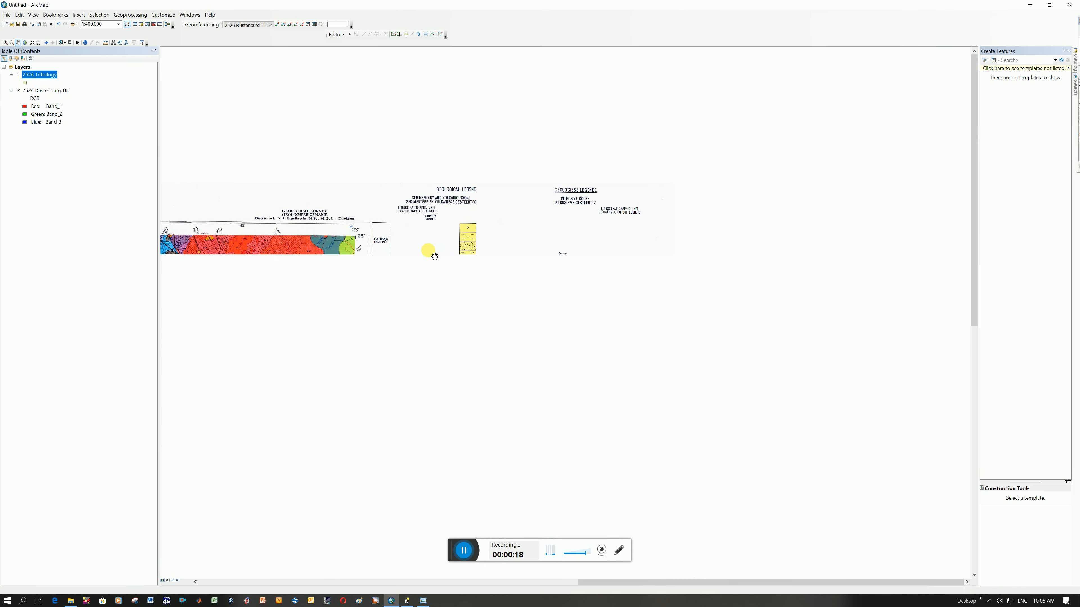
scroll(482, 263, "down", 2)
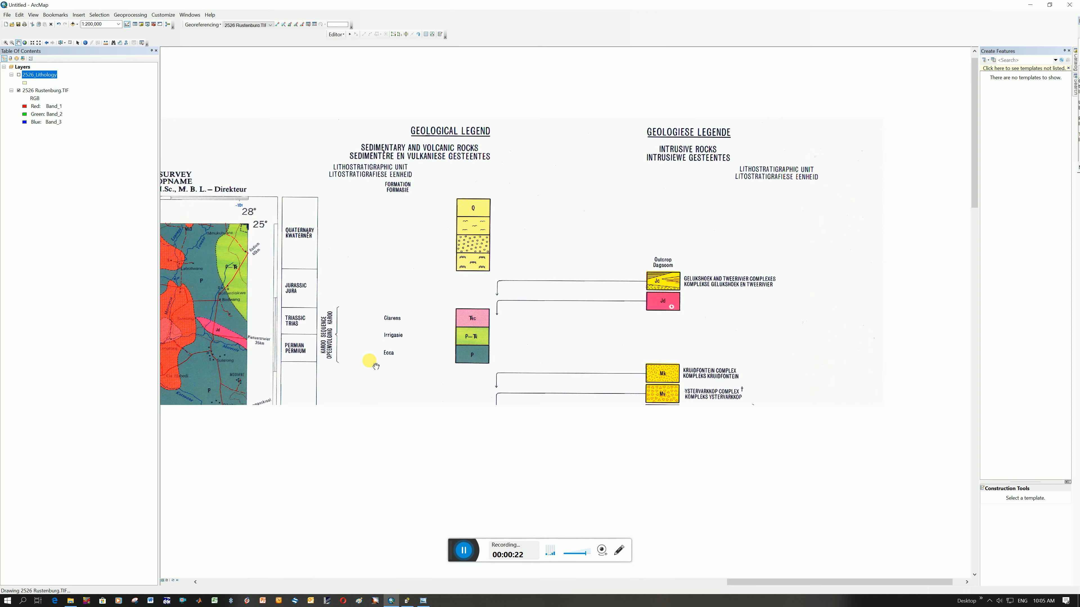
scroll(368, 369, "up", 1)
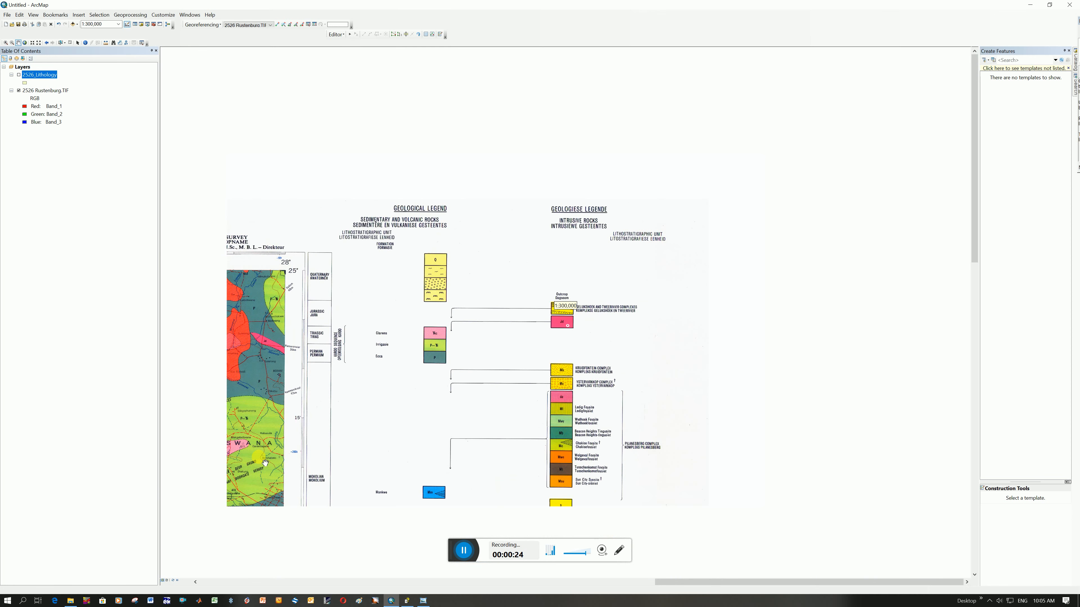
scroll(238, 454, "up", 1)
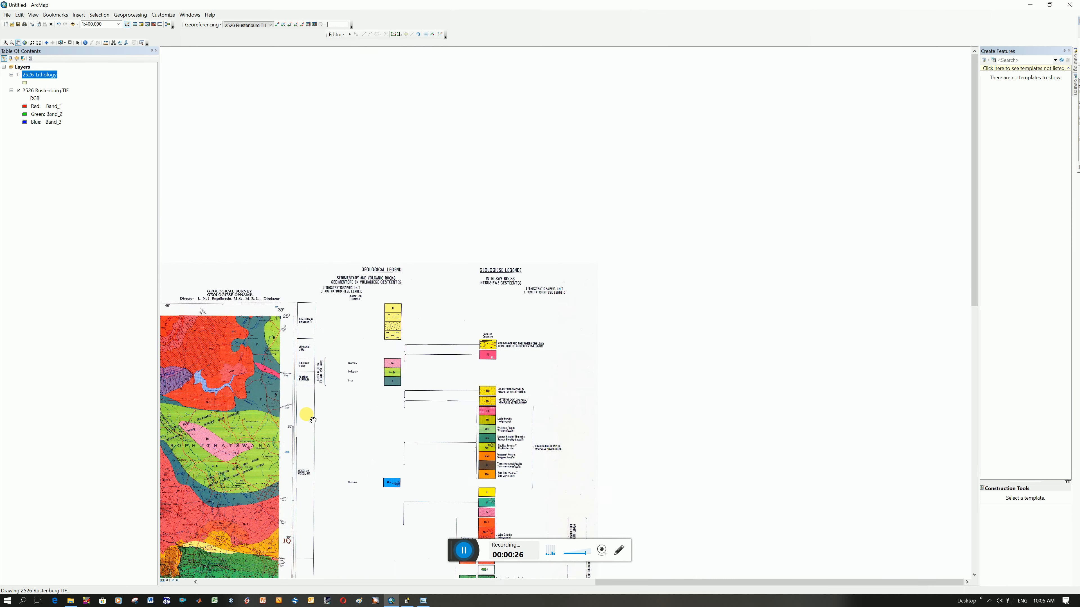
left_click_drag(345, 393, 691, 245)
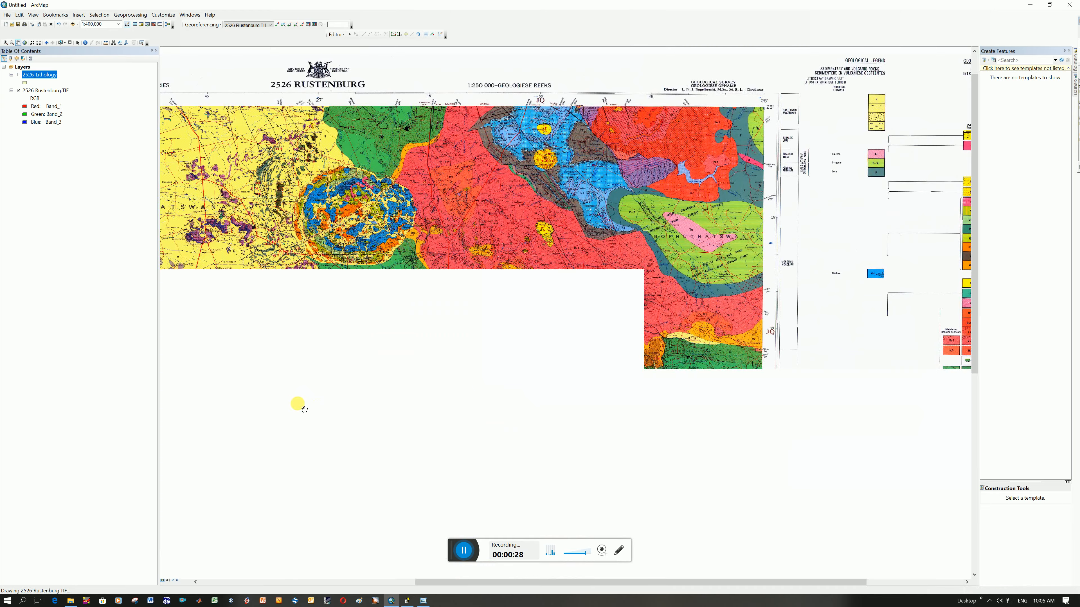
left_click(406, 329)
scroll(410, 329, "down", 2)
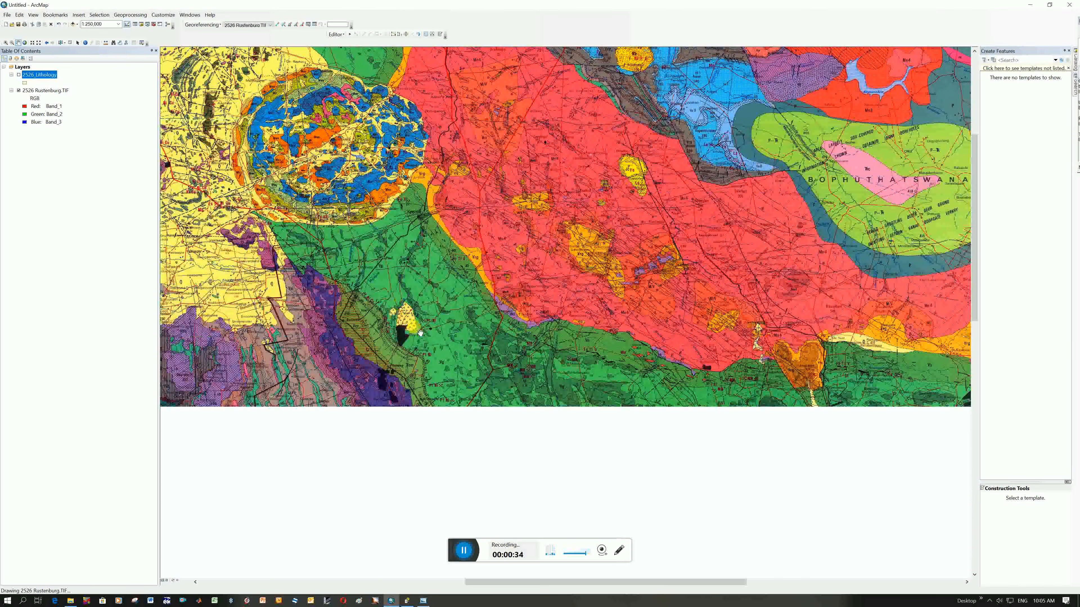
left_click(466, 435)
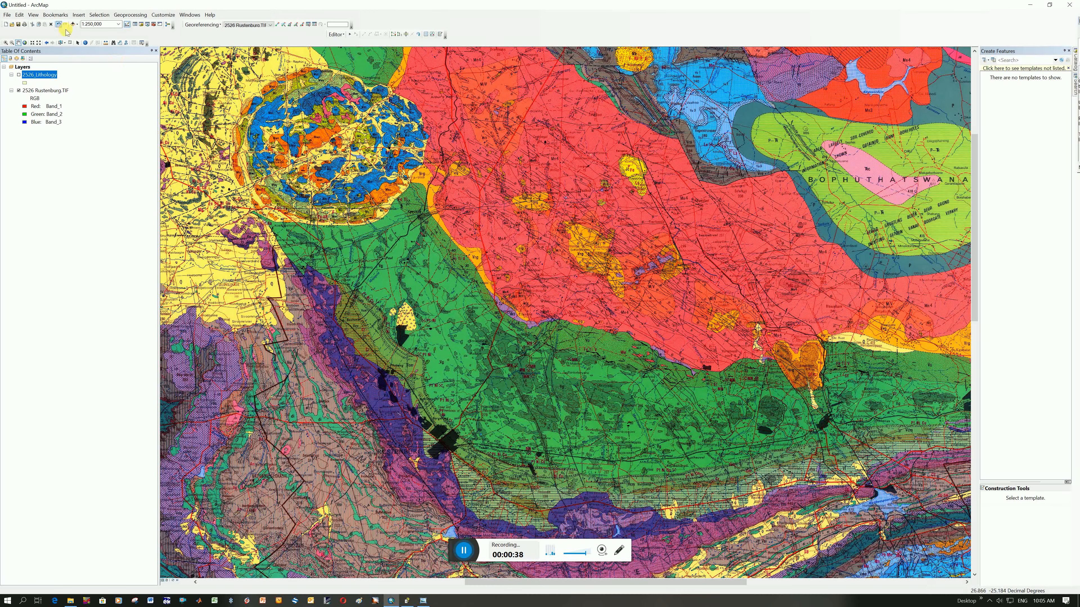
Step: Show the 2526_Lithology layer and change its polygon symbol to Hollow
left_click(19, 75)
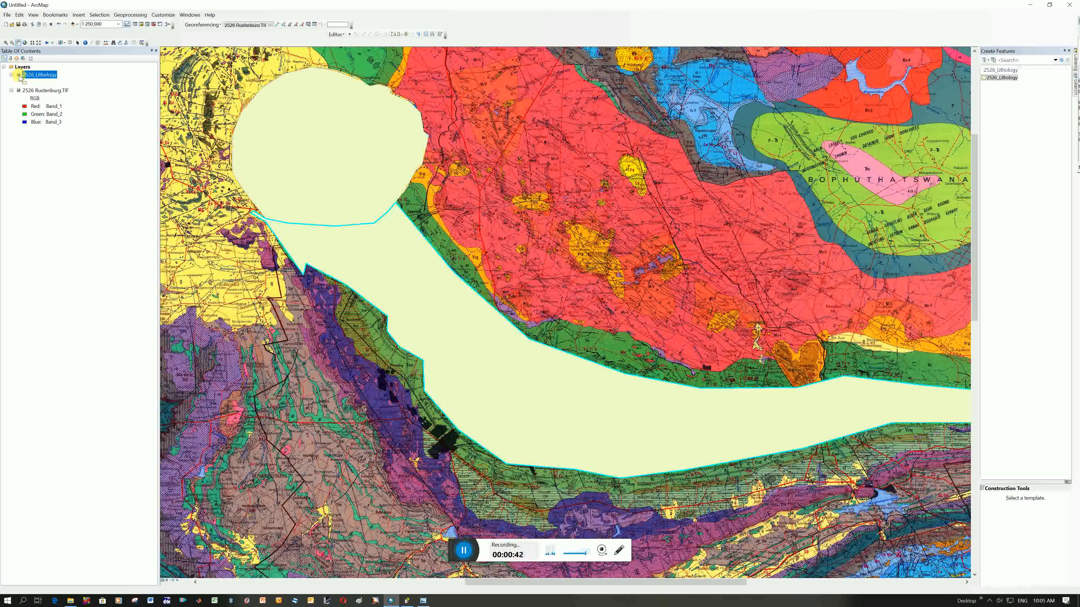
right_click(32, 74)
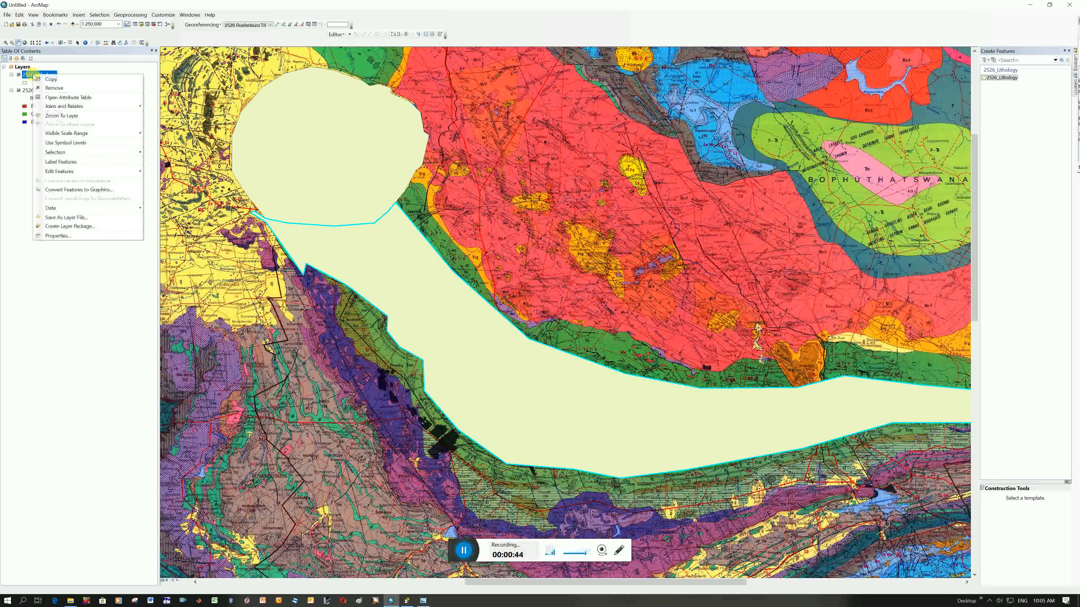
left_click(78, 236)
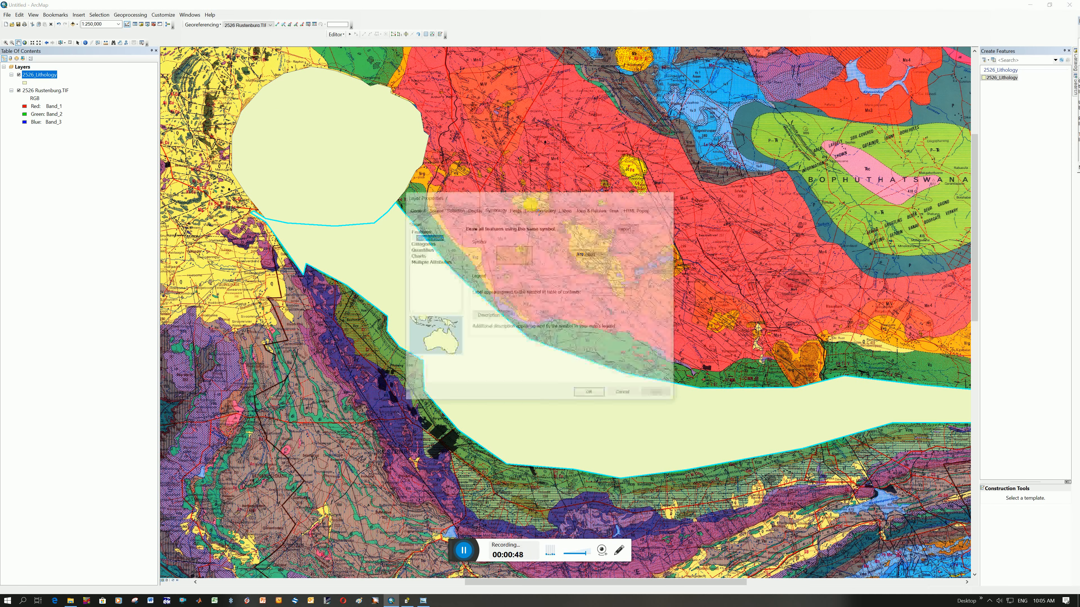
left_click(514, 257)
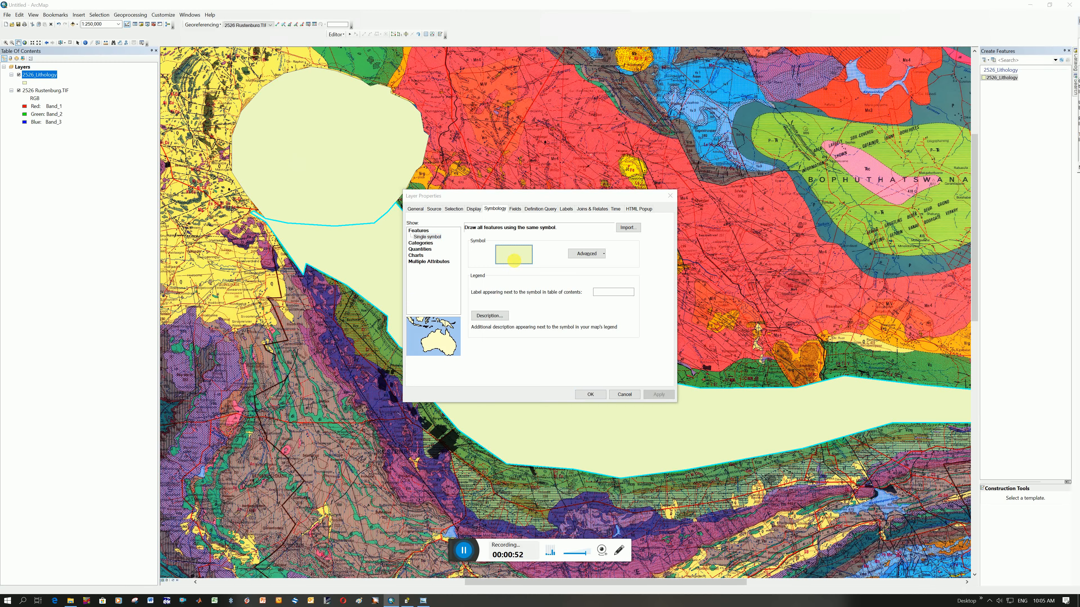
left_click(570, 249)
left_click(643, 386)
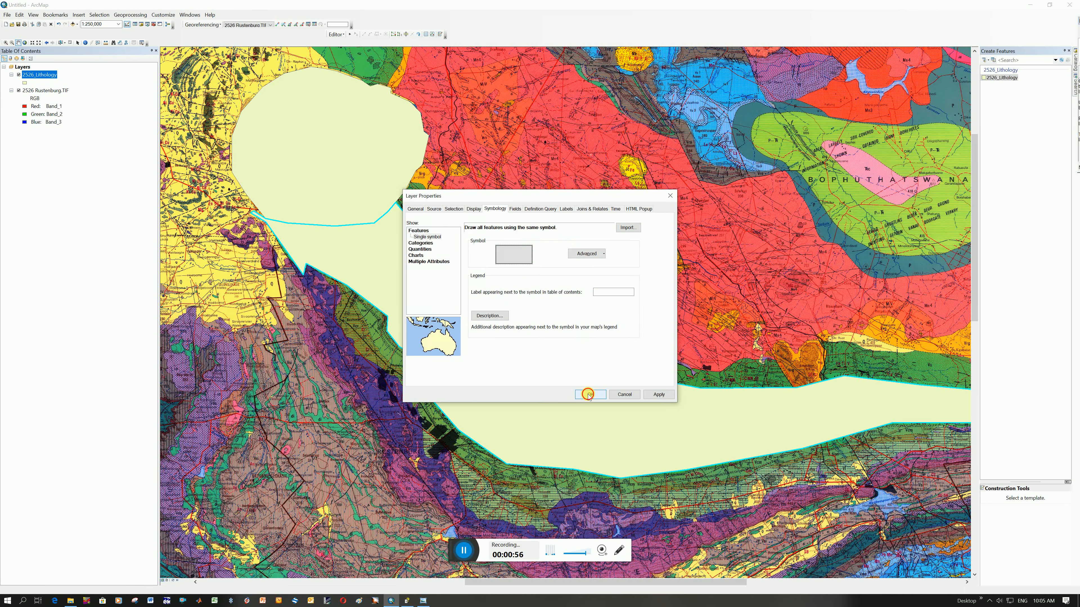
left_click(588, 395)
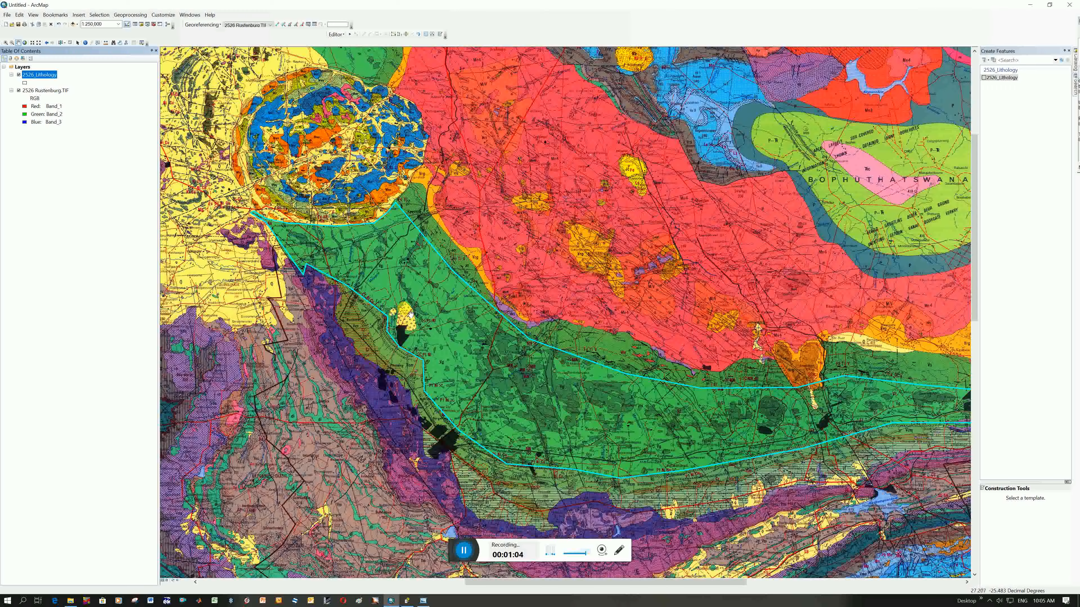
Step: Digitize a 2526_Lithology polygon around the small yellow outcrop inside the green main zone and finish the sketch
left_click(336, 34)
left_click(357, 64)
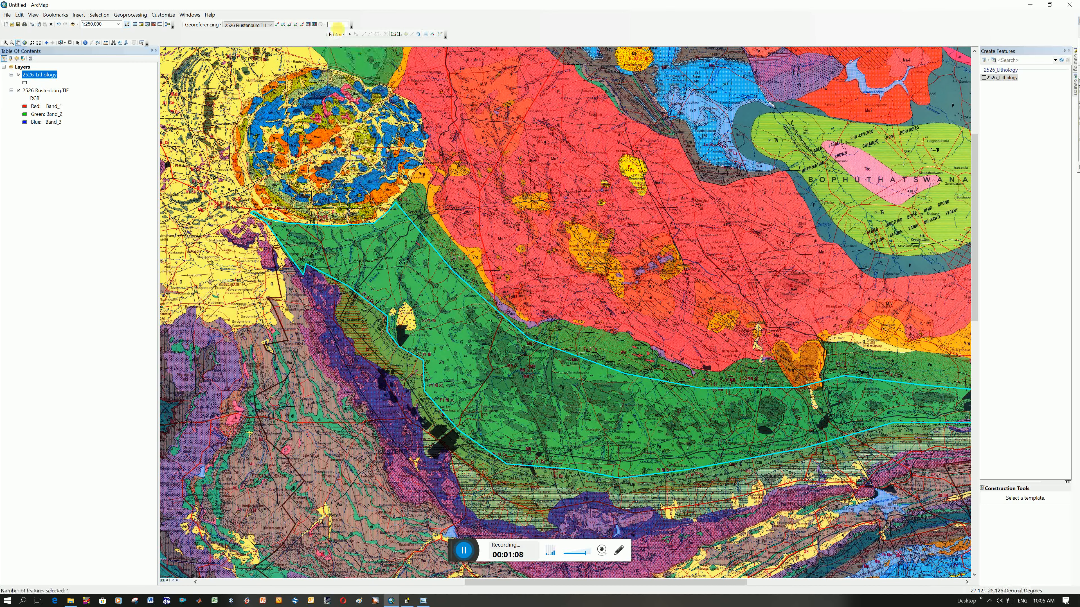
left_click(341, 38)
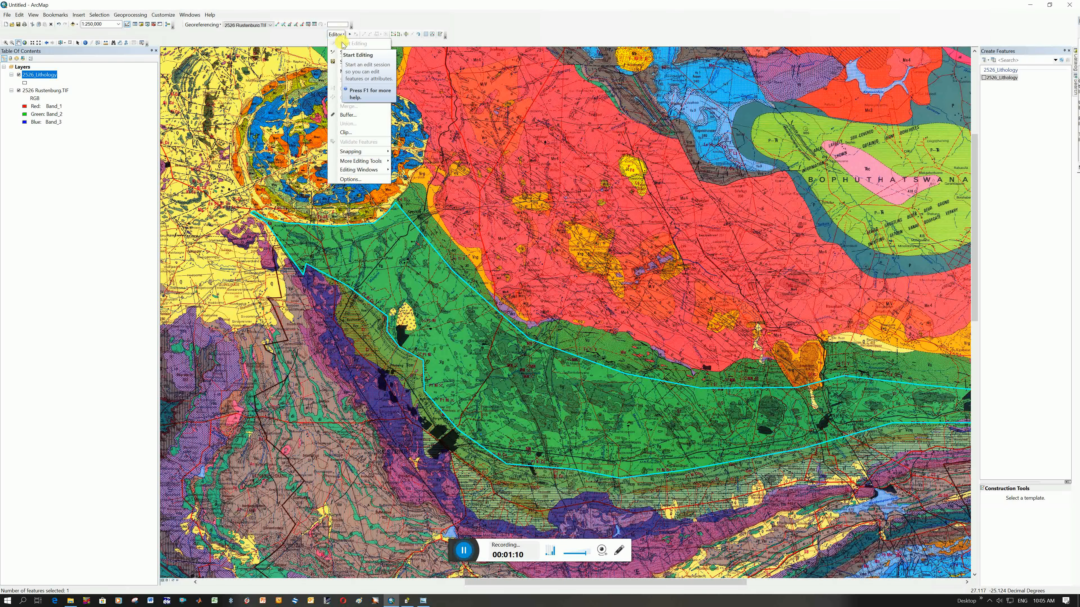
left_click(1001, 78)
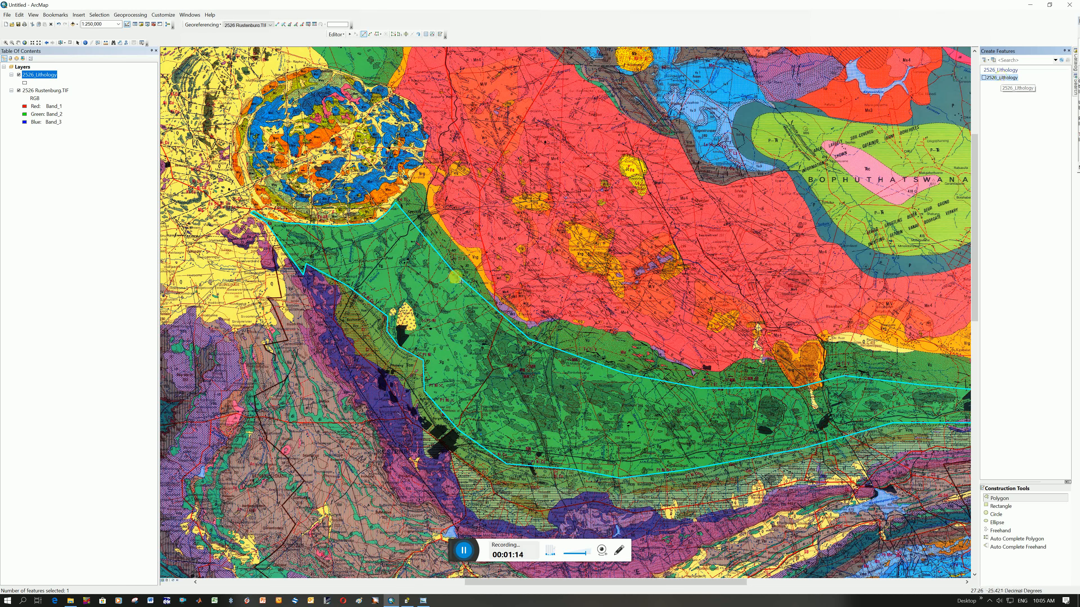
left_click(363, 34)
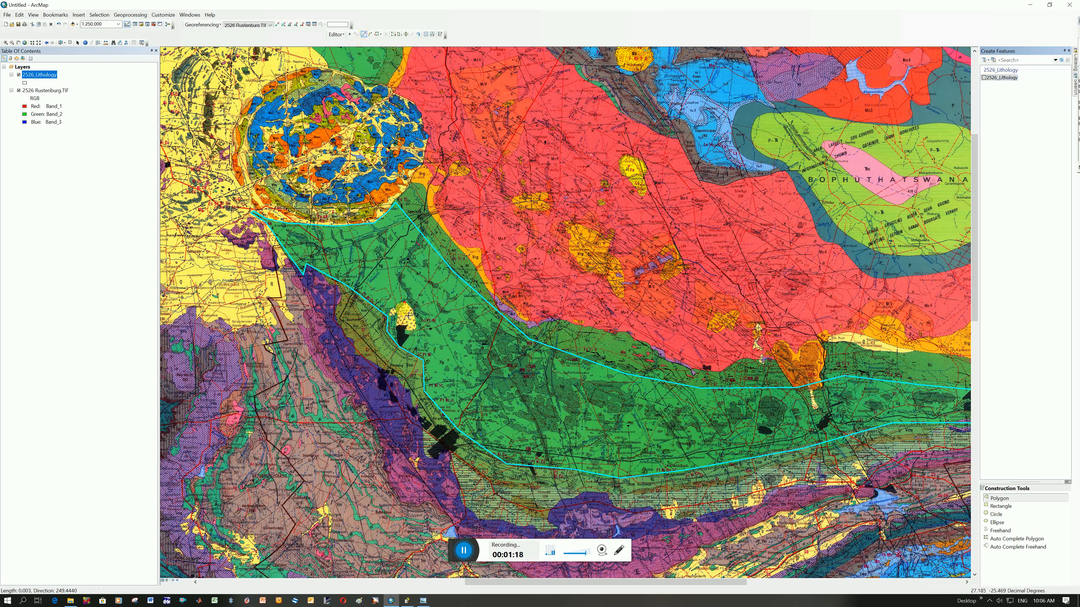
left_click(394, 325)
left_click(413, 331)
left_click(419, 318)
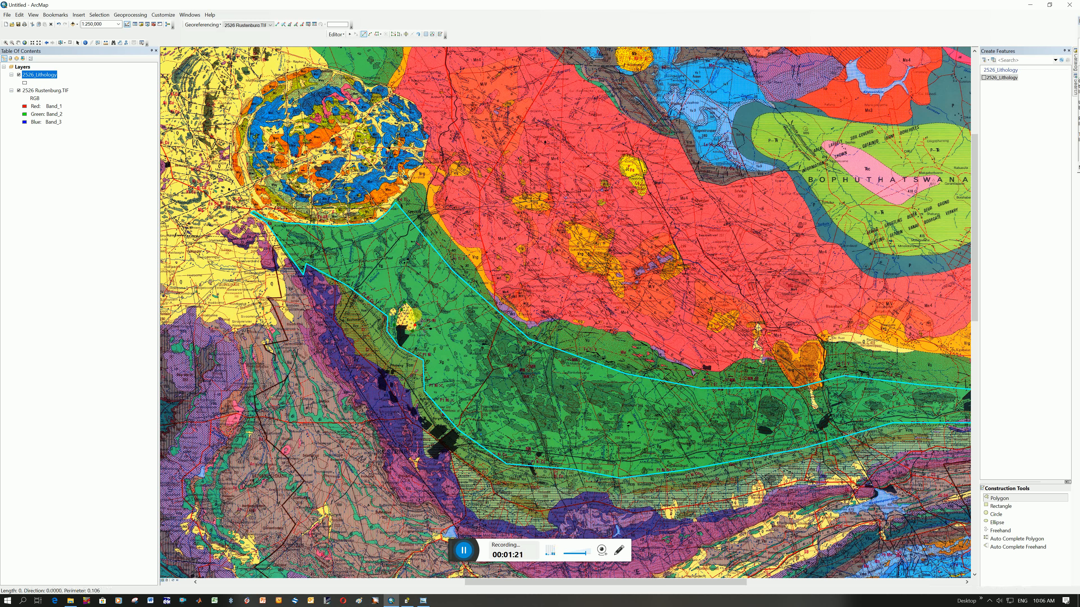
right_click(416, 317)
left_click(436, 462)
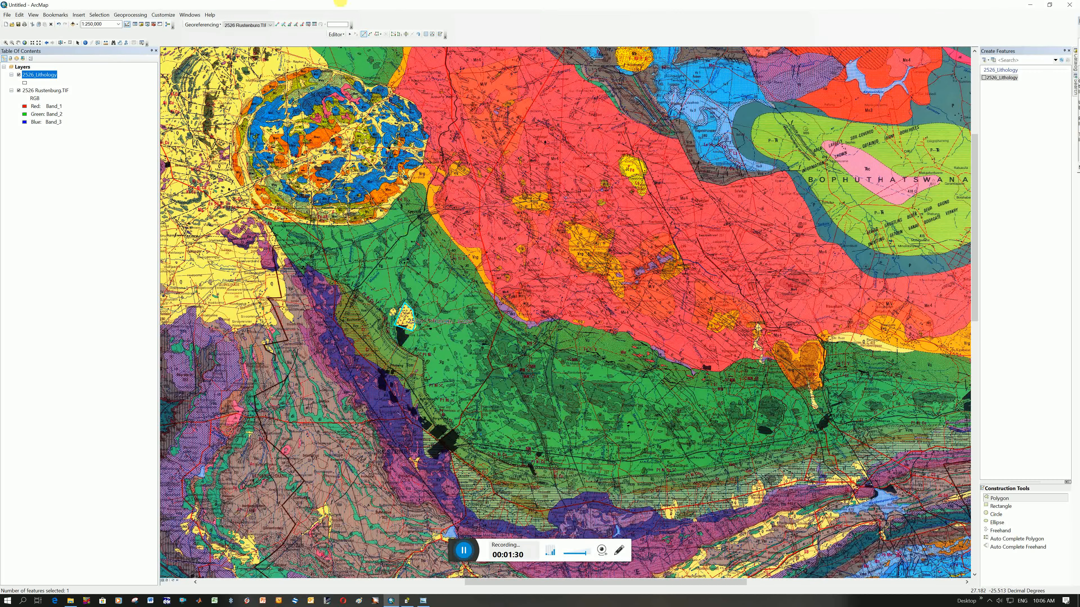
Step: Clip the surrounding lithology polygon with the selected outcrop polygon, using buffer distance 0.000 and discarding the area that intersects
left_click(336, 34)
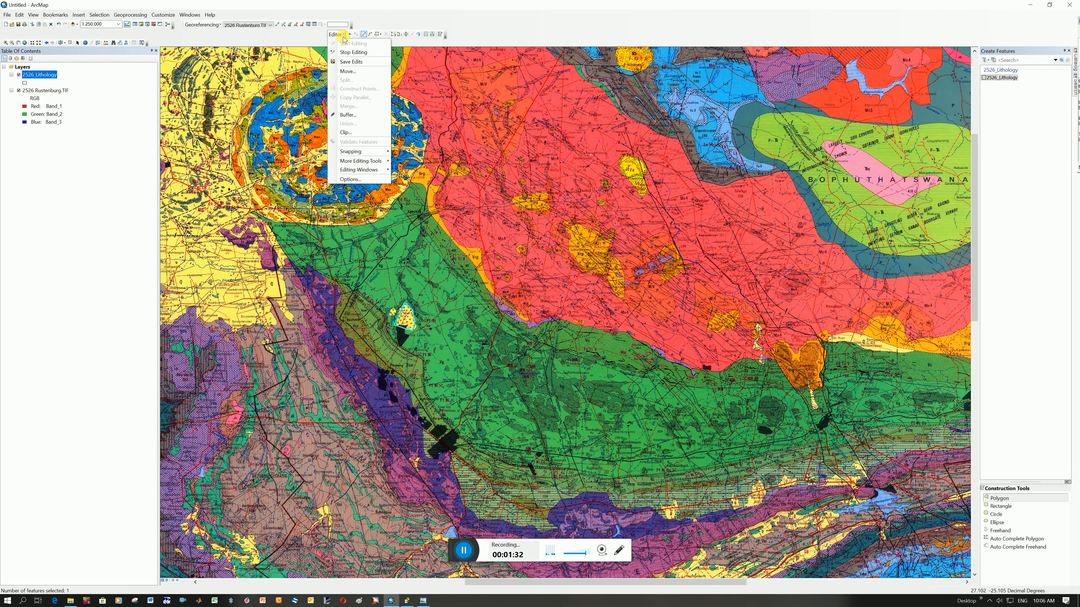
left_click(343, 134)
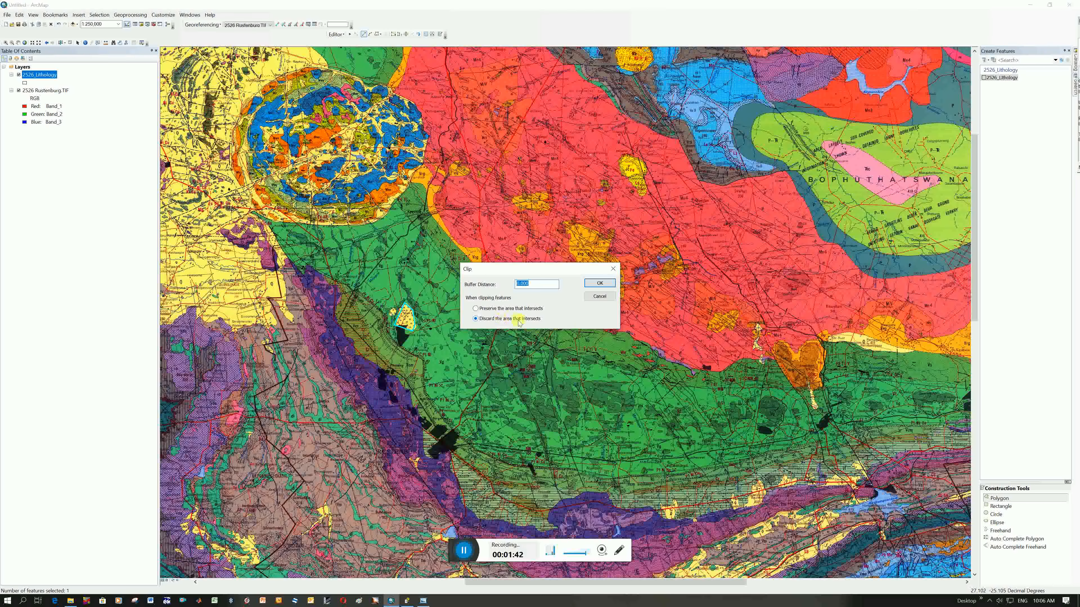
left_click(600, 283)
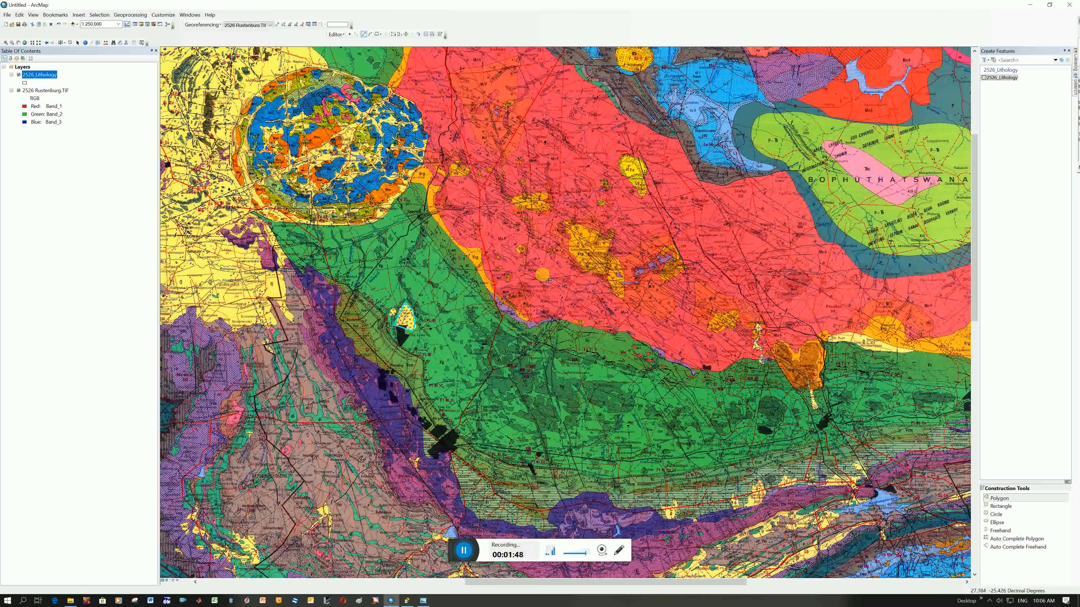
Step: Enter QUATERNARY as the RockUnit of the new polygon in the 2526_Lithology attribute table, and close the table
right_click(37, 75)
left_click(70, 97)
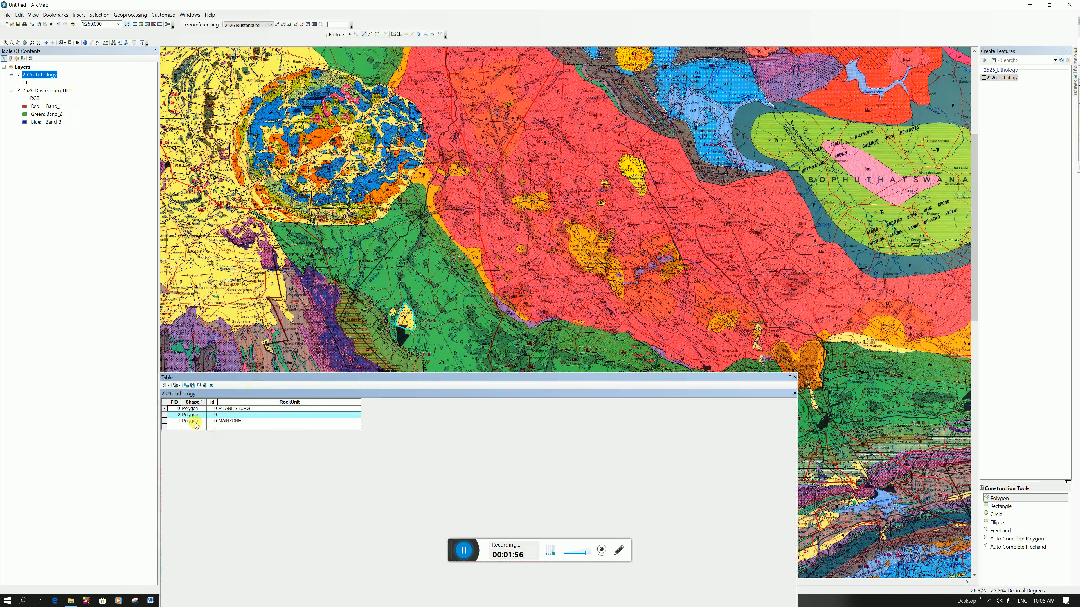
left_click(227, 416)
type("QUATERNARY")
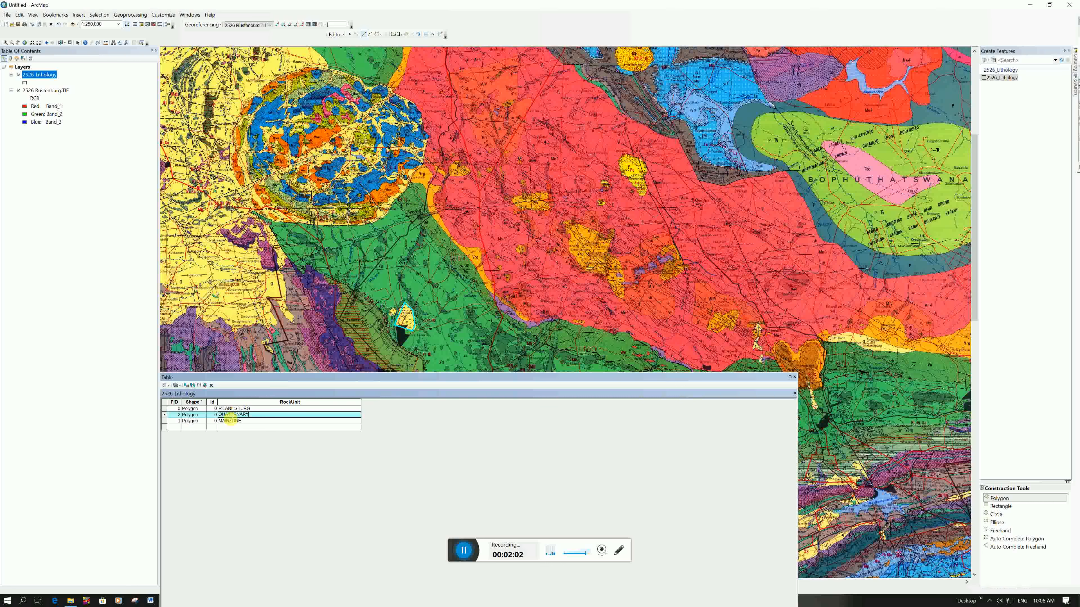
left_click(245, 422)
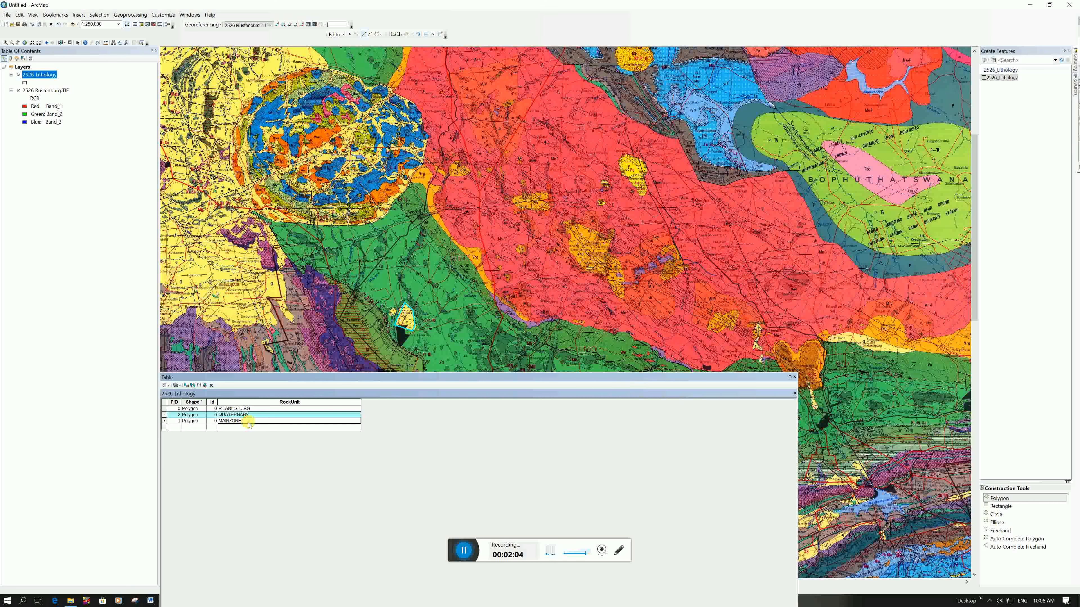
left_click(794, 377)
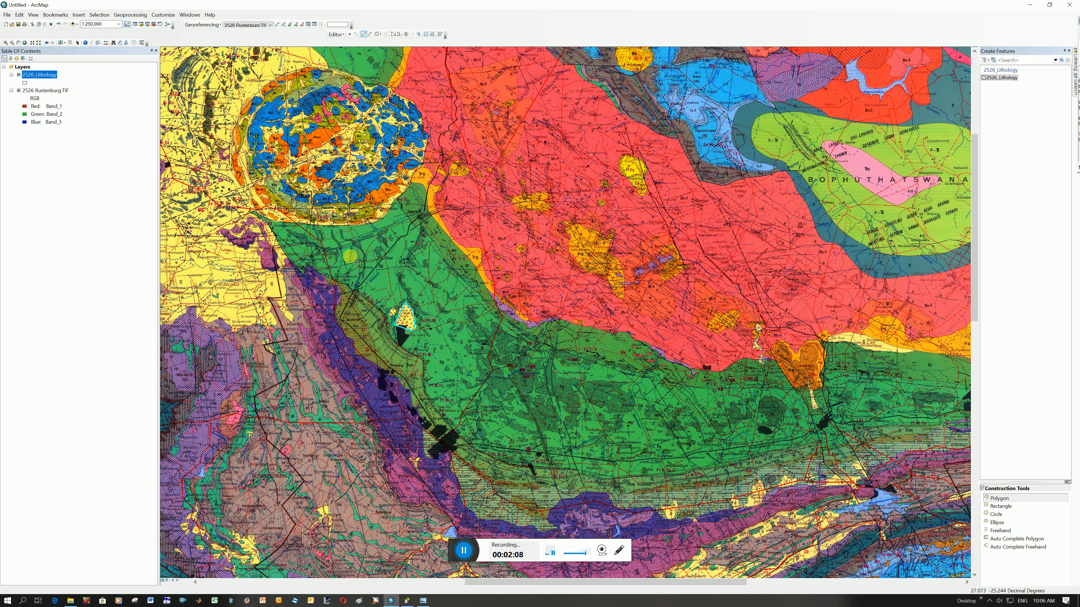
Step: Set the 2526_Lithology symbology to unique-value categories based on the RockUnit field and add all its values
right_click(39, 76)
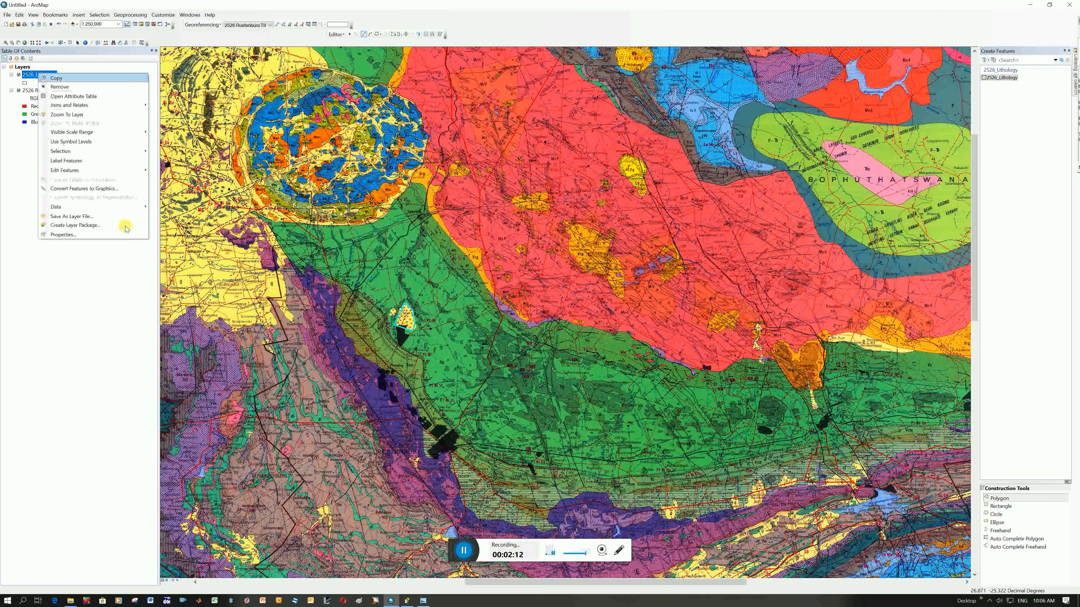
left_click(108, 234)
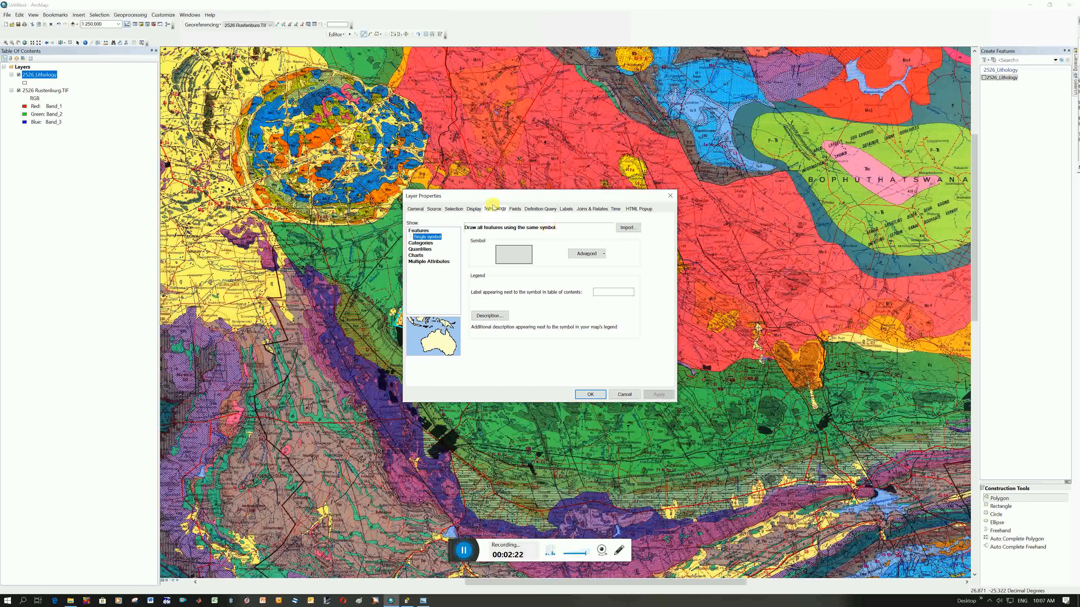
left_click(514, 256)
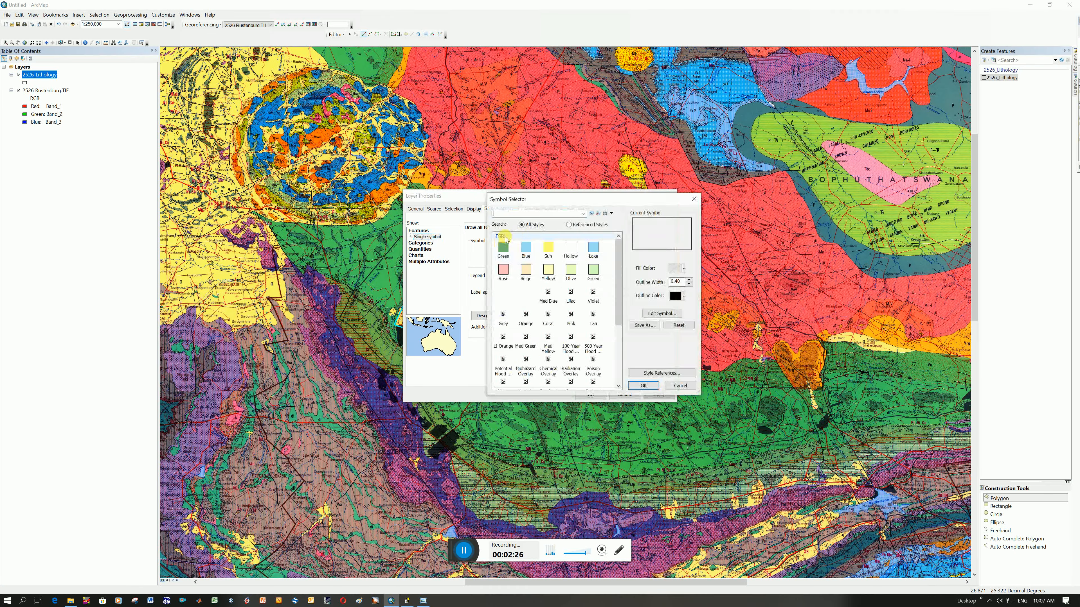
left_click(693, 198)
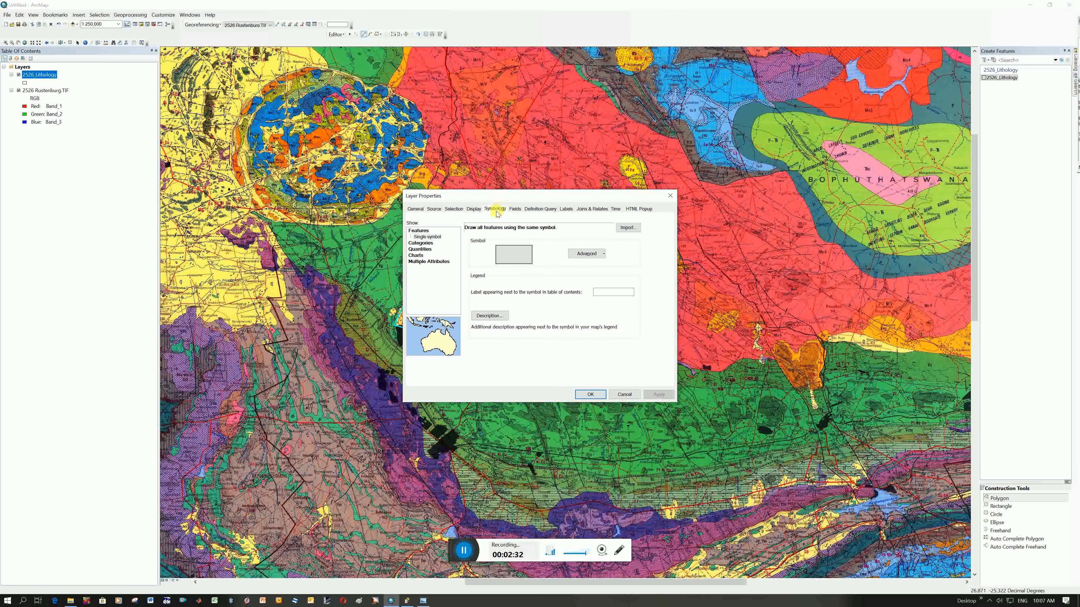
left_click(426, 237)
left_click(425, 243)
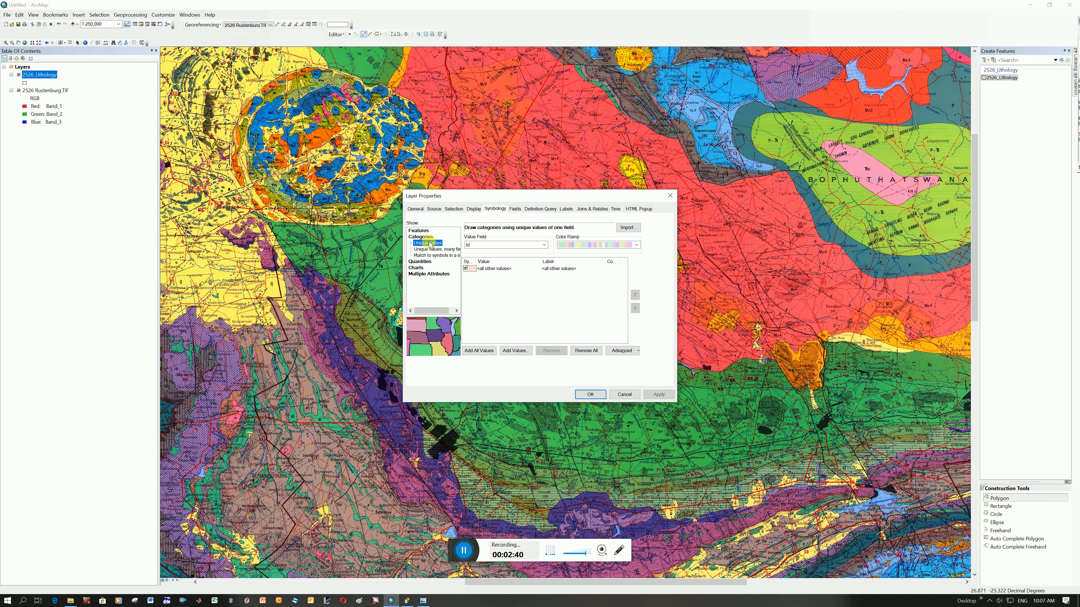
left_click(484, 246)
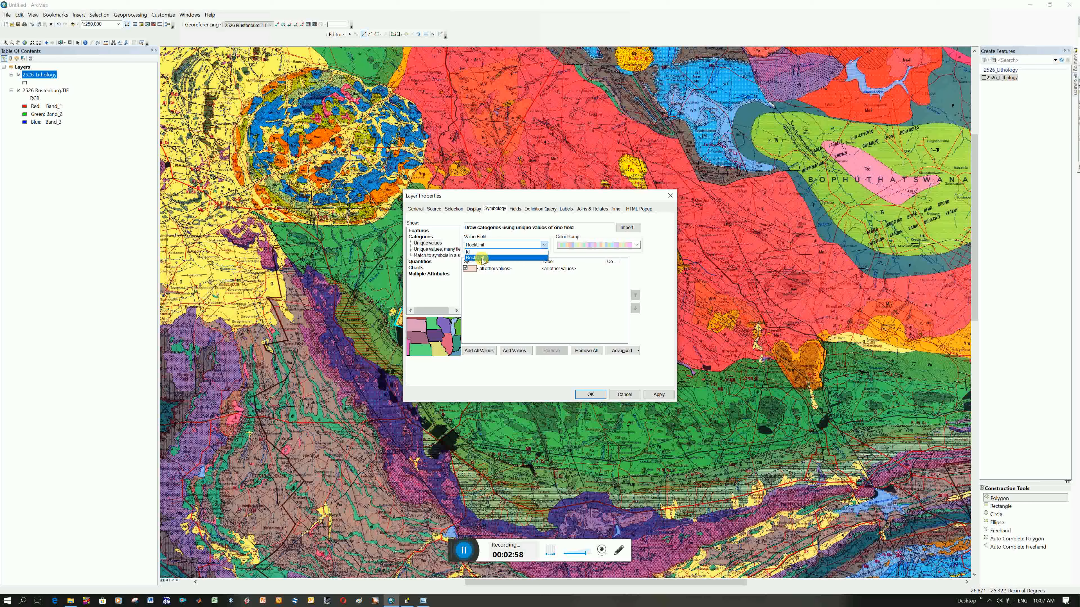
left_click(481, 258)
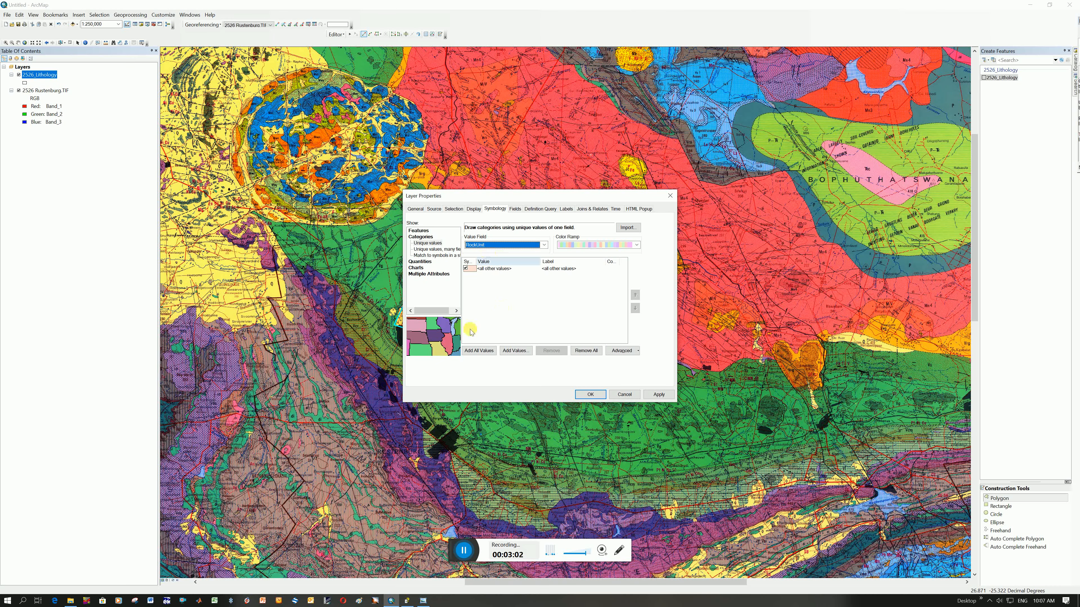
left_click(481, 354)
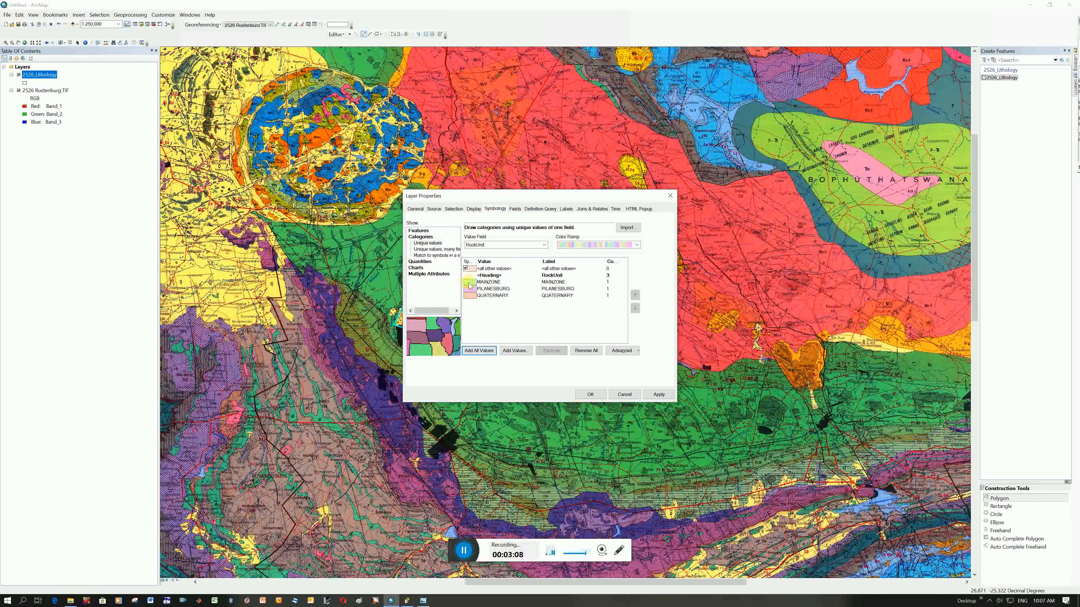
Step: Apply the unique-value RockUnit symbology to the 2526_Lithology layer and close its properties
left_click(591, 395)
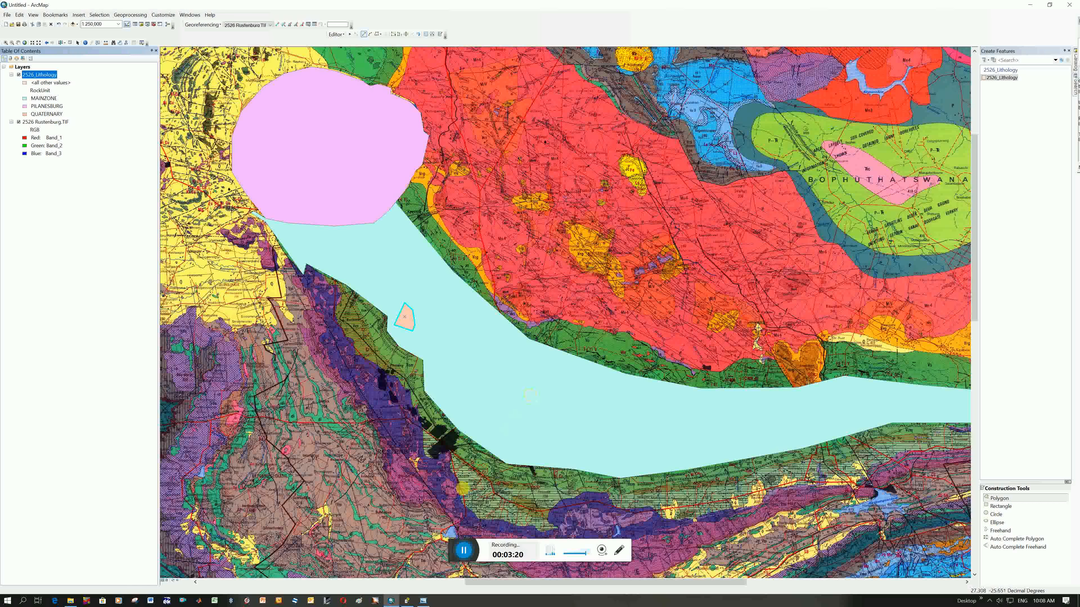
left_click(465, 552)
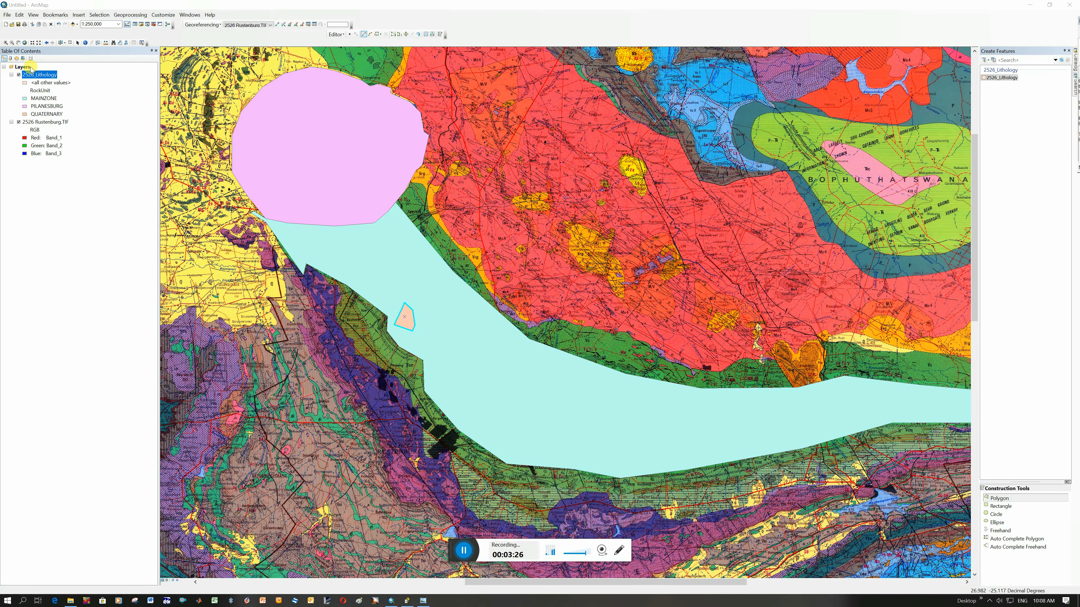
Step: Turn on feature labels for the 2526_Lithology layer, using RockUnit as the label field
right_click(36, 75)
left_click(102, 237)
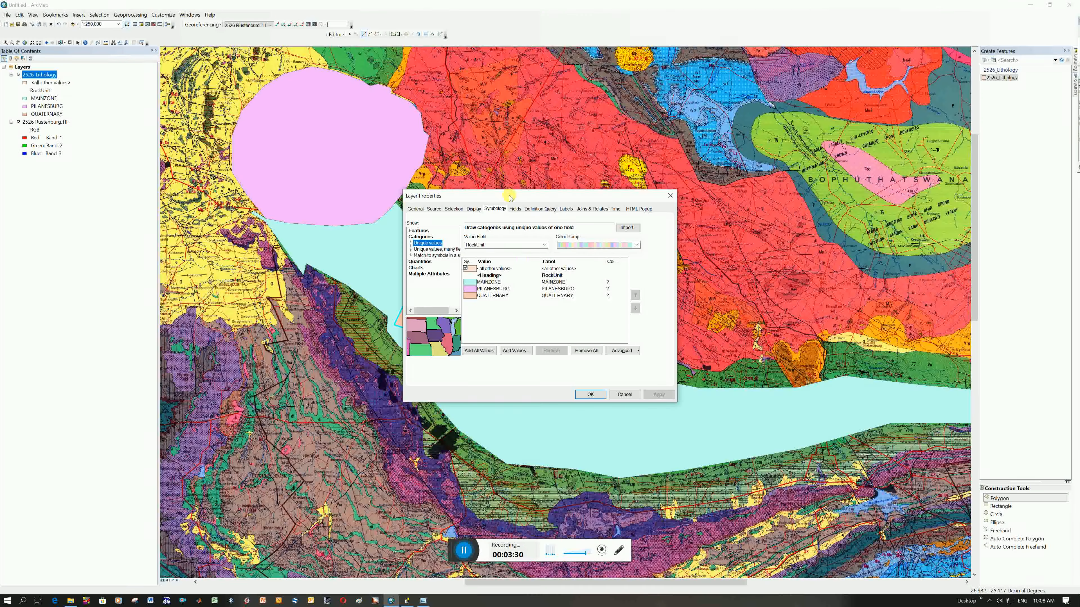
left_click(568, 209)
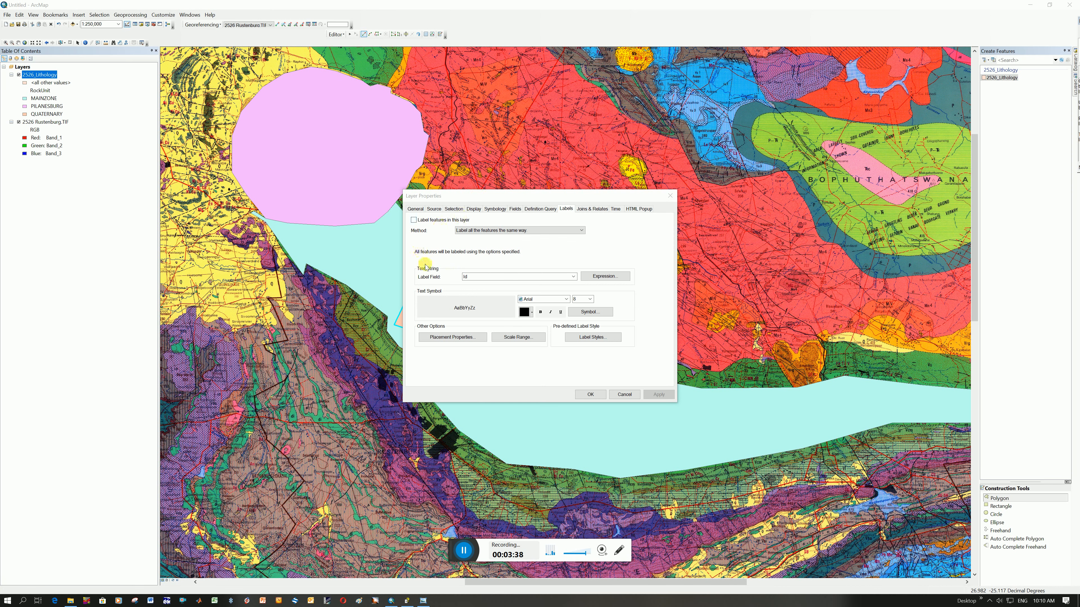
left_click(420, 221)
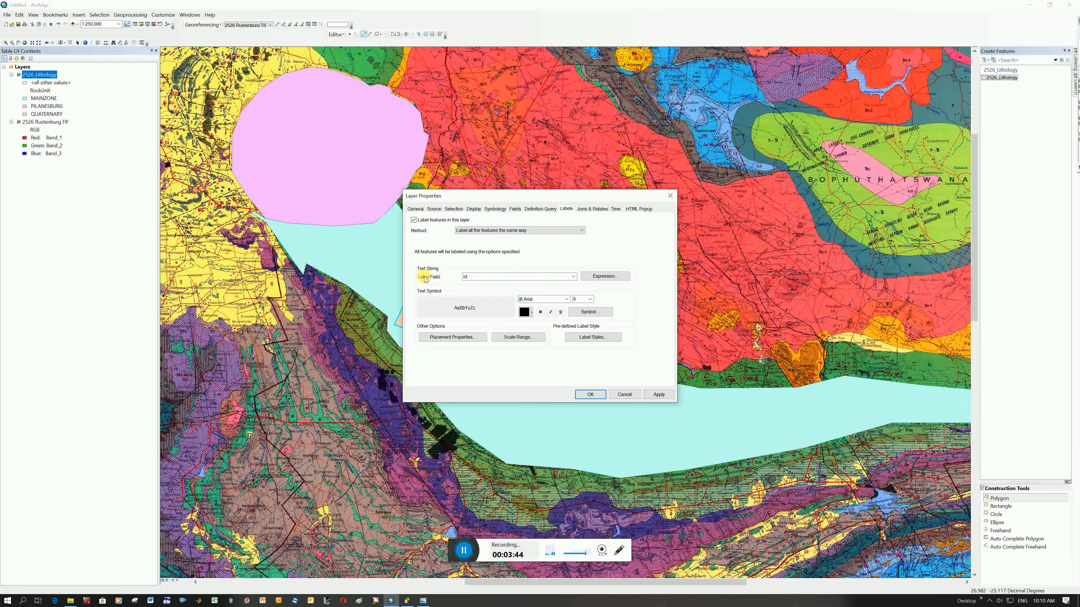
left_click(540, 277)
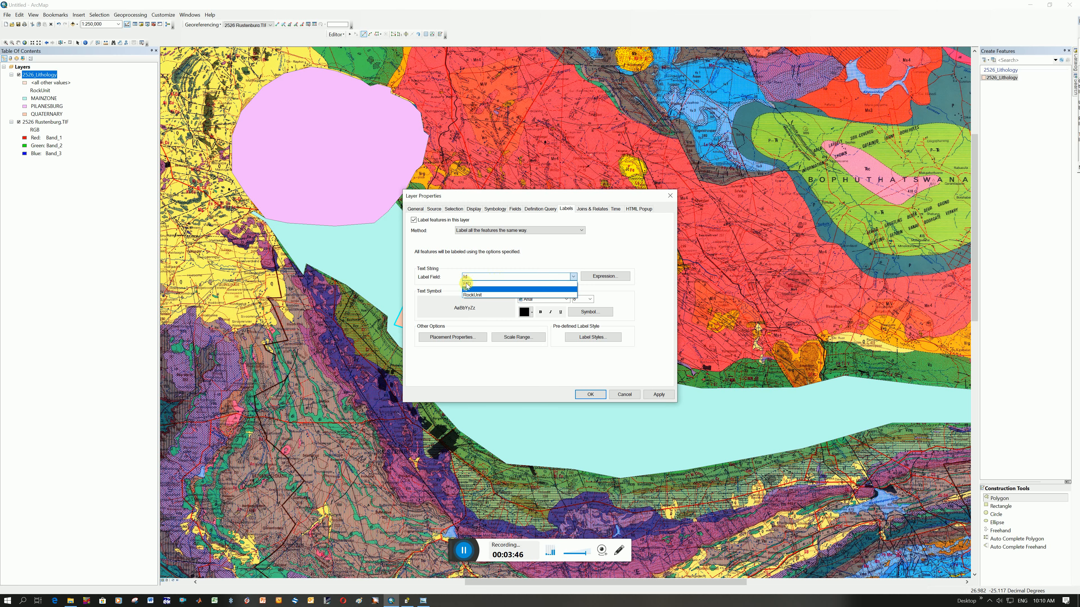
left_click(473, 295)
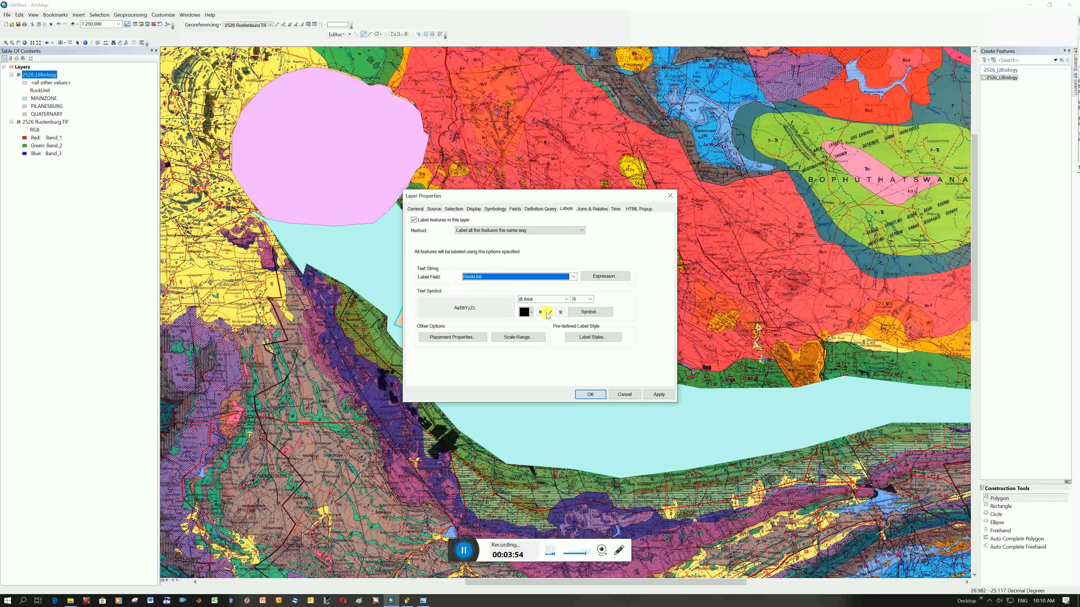
Step: Set the 2526_Lithology label text size to 14, apply it, and close the layer properties
left_click(591, 300)
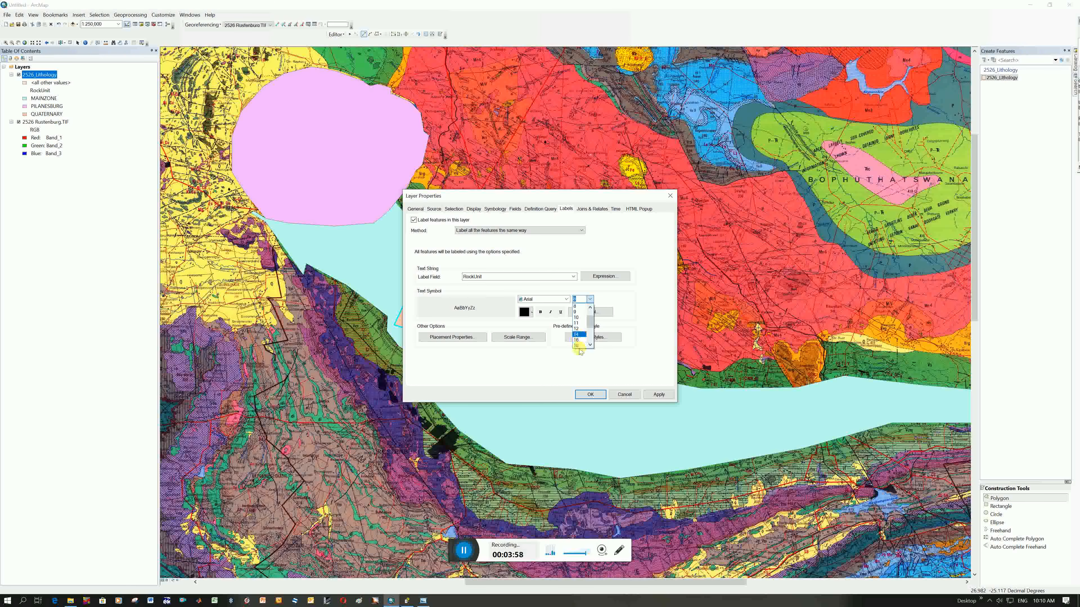
left_click(577, 334)
left_click(658, 394)
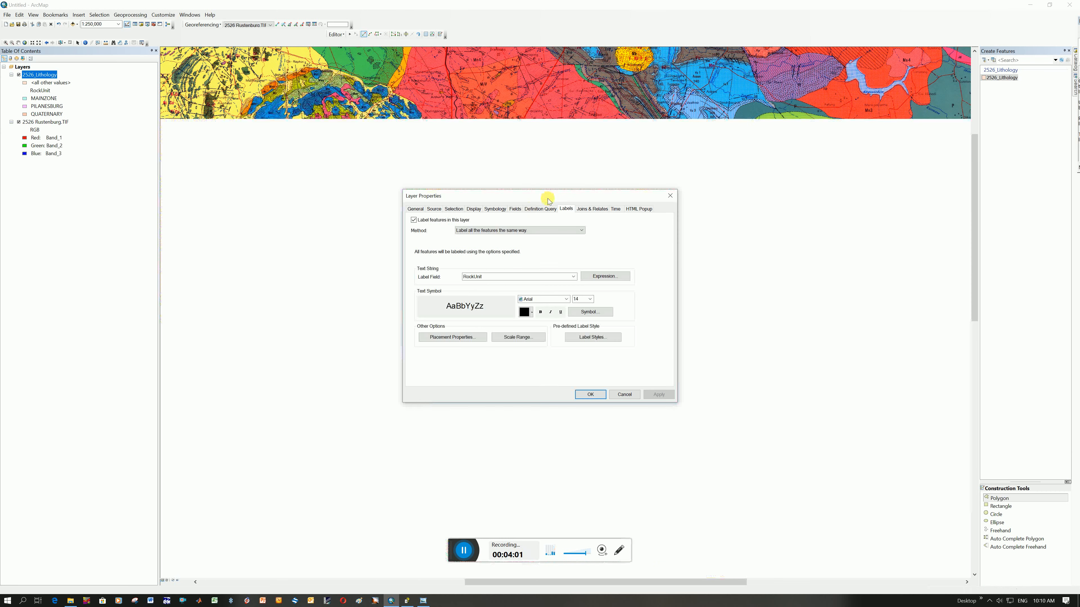
left_click_drag(548, 199, 618, 158)
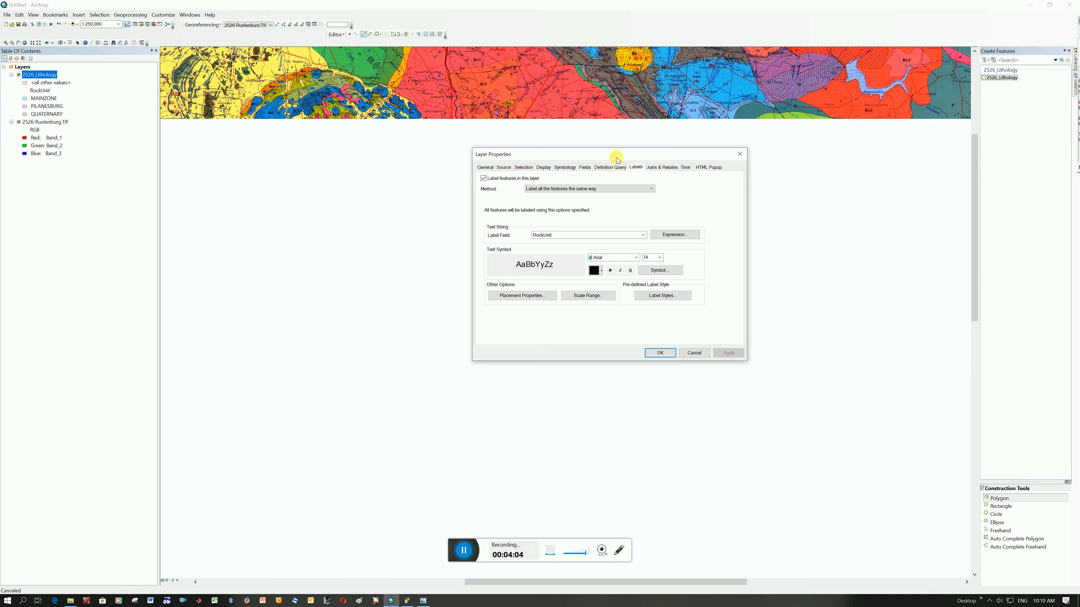
left_click_drag(615, 159, 706, 111)
left_click(464, 553)
left_click(443, 555)
left_click(751, 306)
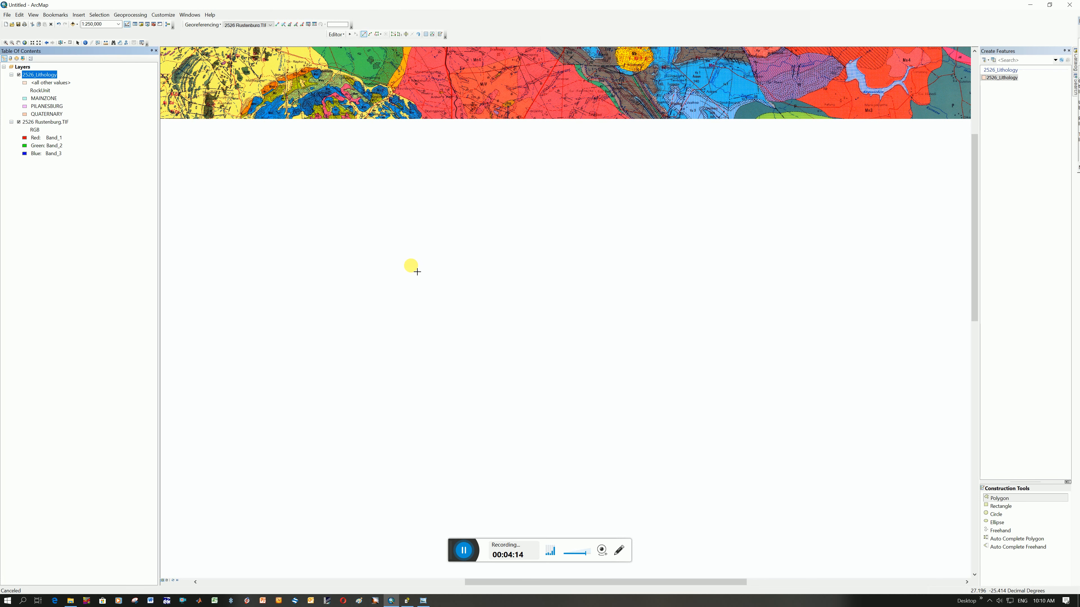
scroll(415, 271, "down", 1)
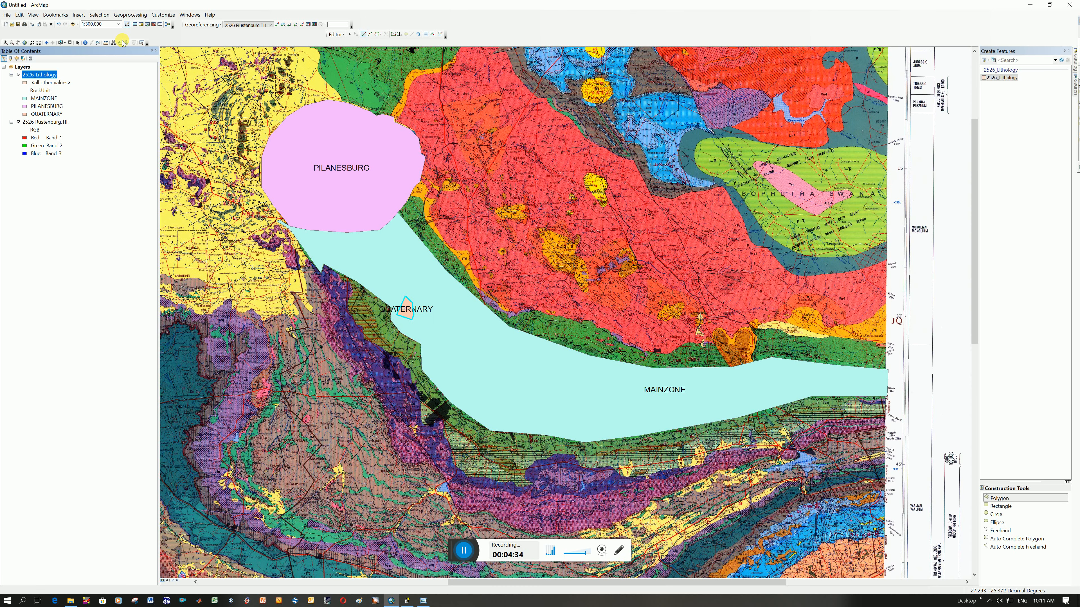
Step: Open the 2526_Lithology attribute table, check its table options for adding a field, and close the table
right_click(33, 77)
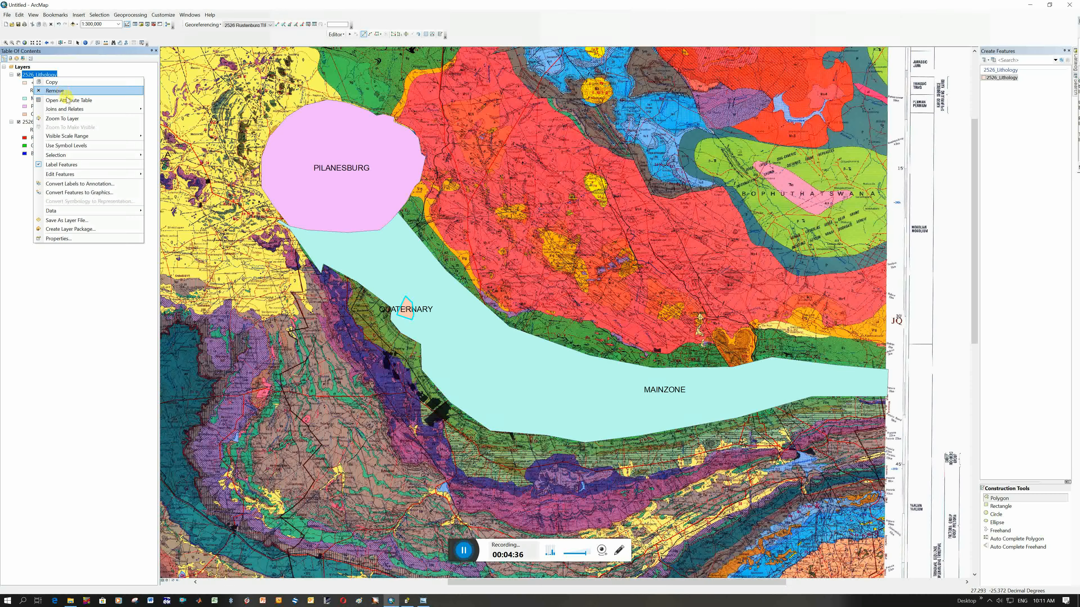
left_click(75, 107)
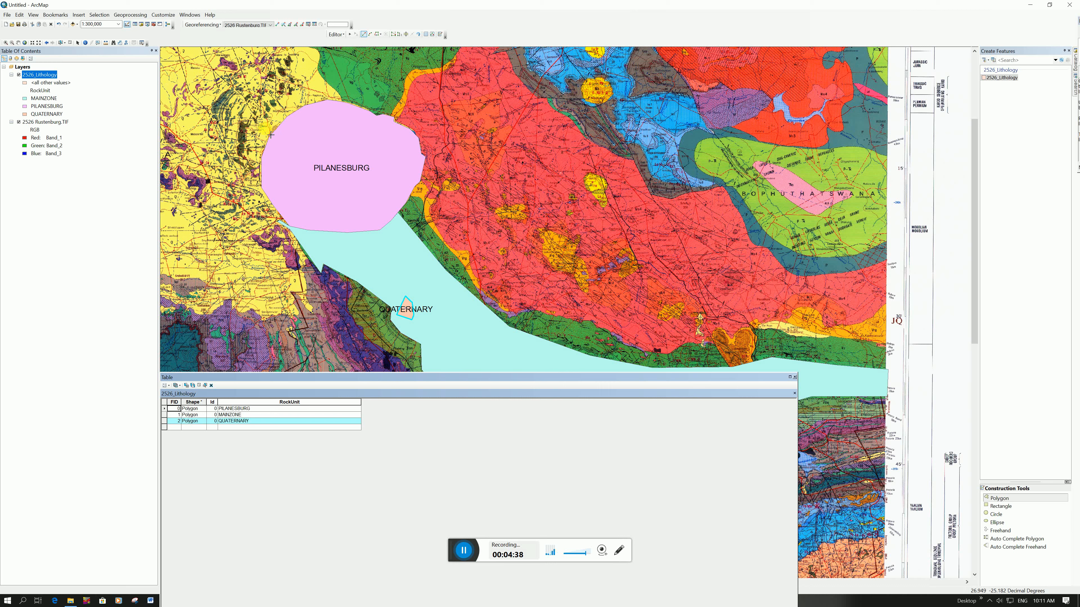
left_click(166, 385)
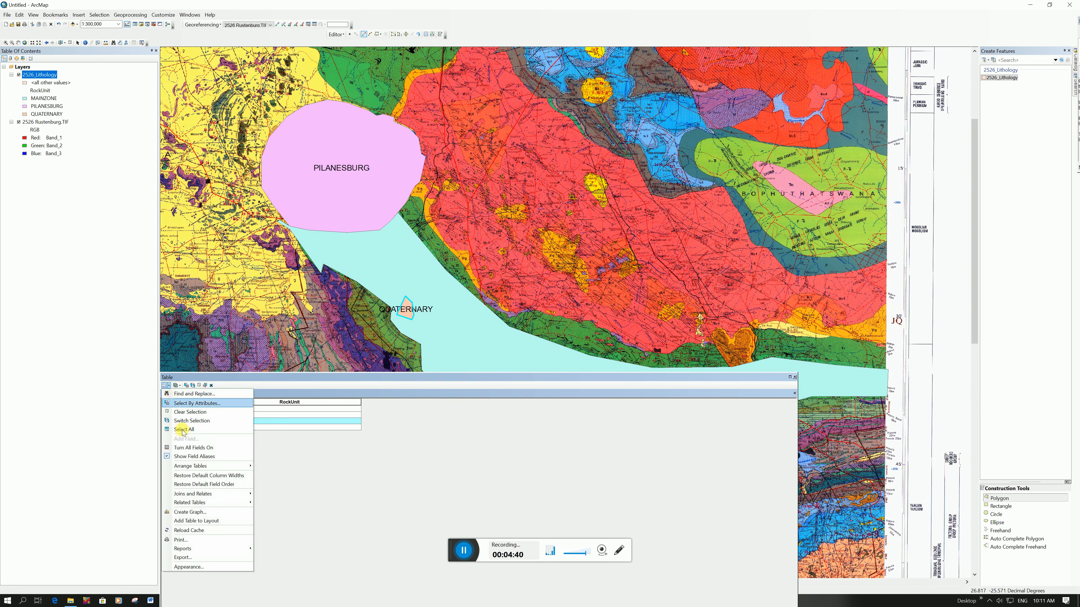
left_click(344, 36)
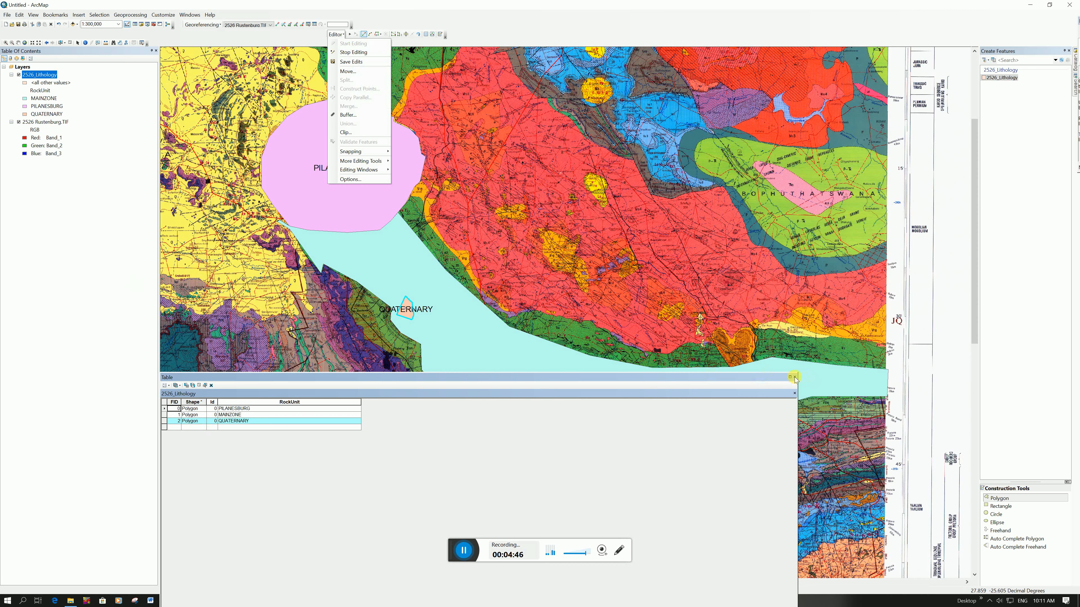
left_click(795, 378)
left_click(795, 378)
Step: Save the current edits to the 2526_Lithology layer
left_click(343, 35)
left_click(348, 63)
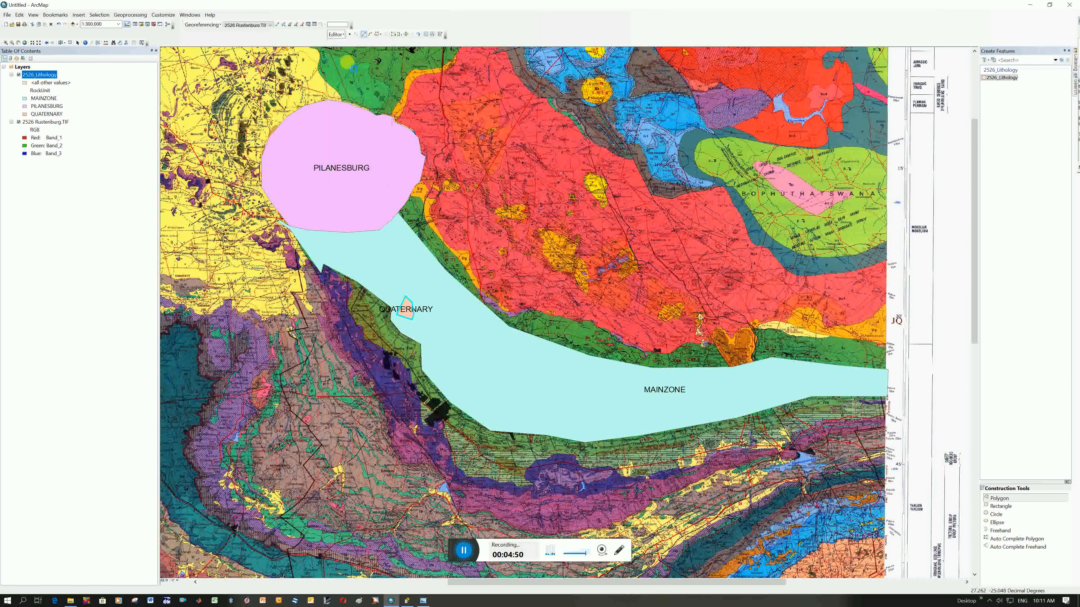